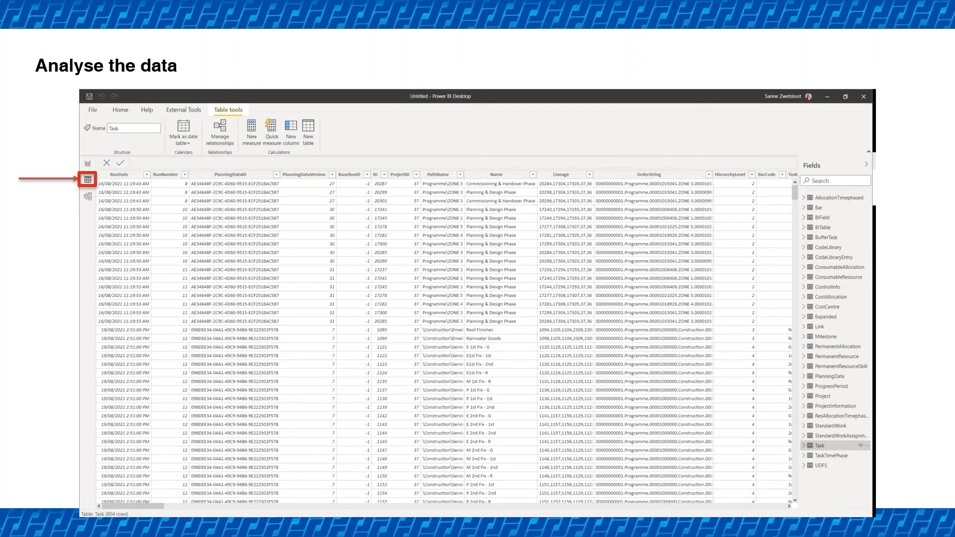
Advance the presentation to the live demo slide and switch to the Business Intelligence Sample report in Power BI Desktop
key(Right)
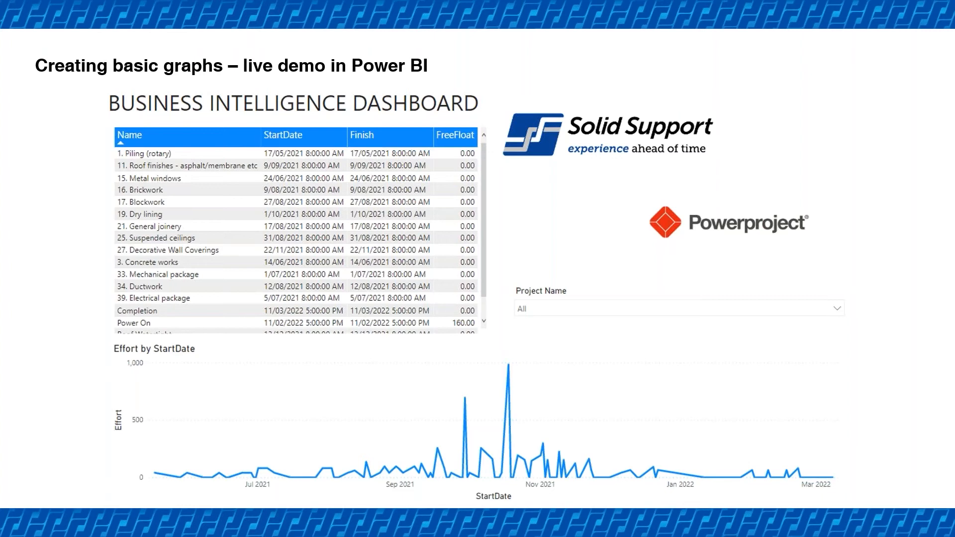
key(super)
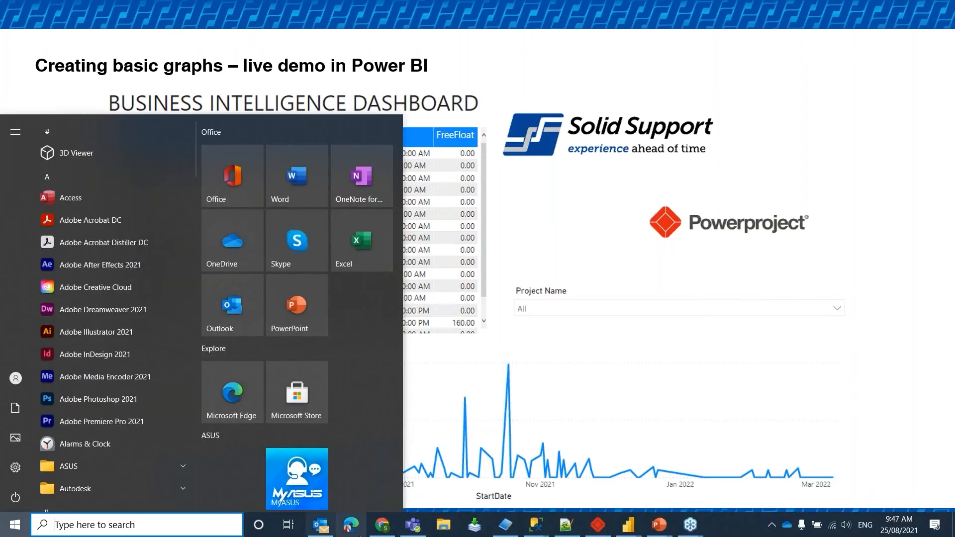
mouse_move(628, 525)
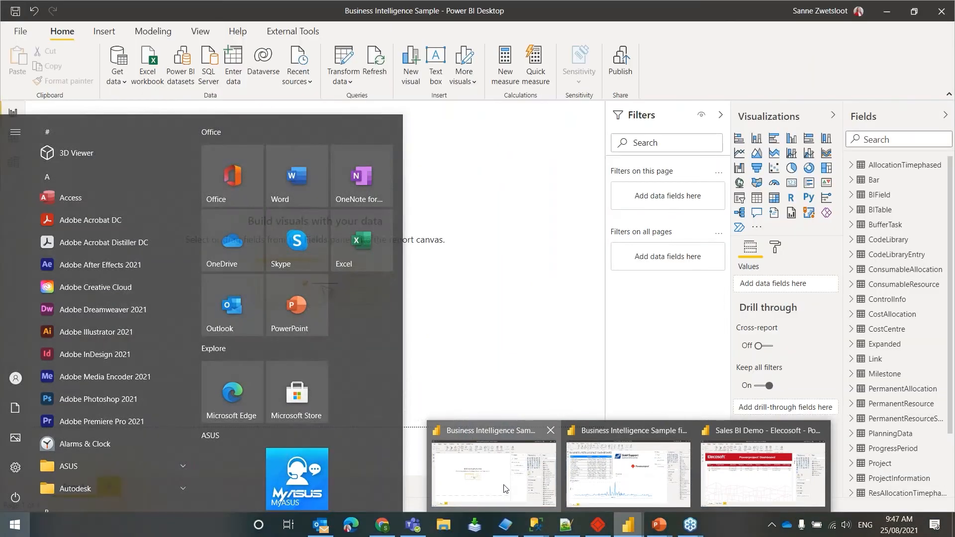
click(505, 490)
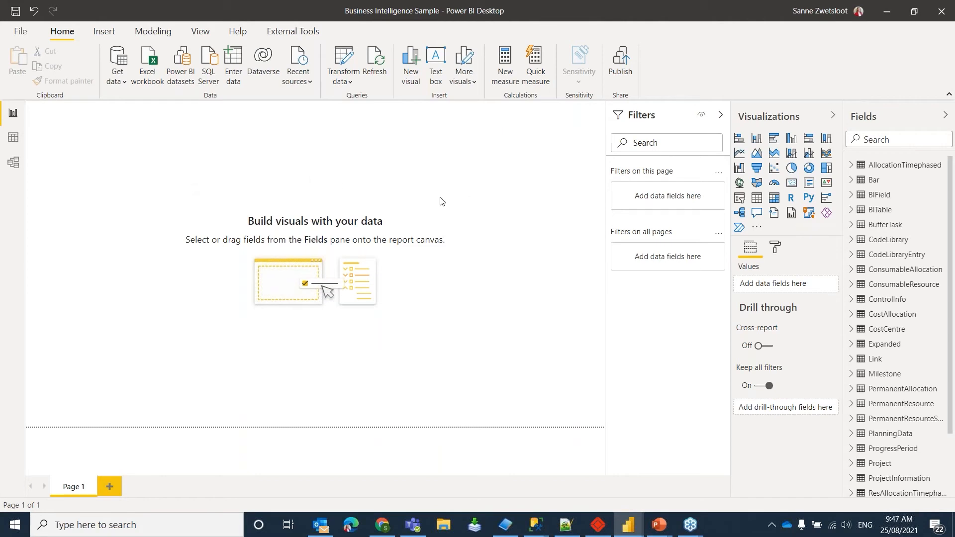
Look over the Bar table's field list and view the Bar table's records in the Data view
click(852, 181)
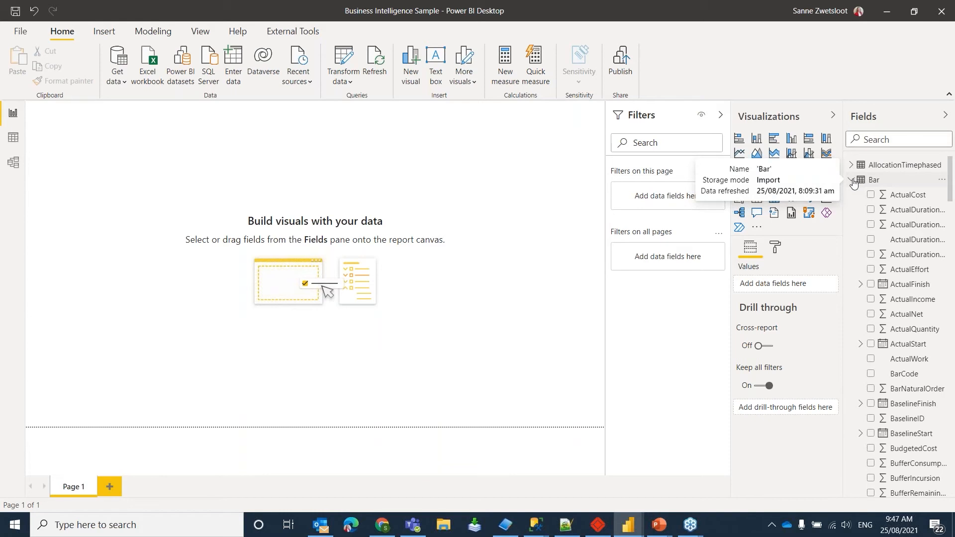
click(853, 181)
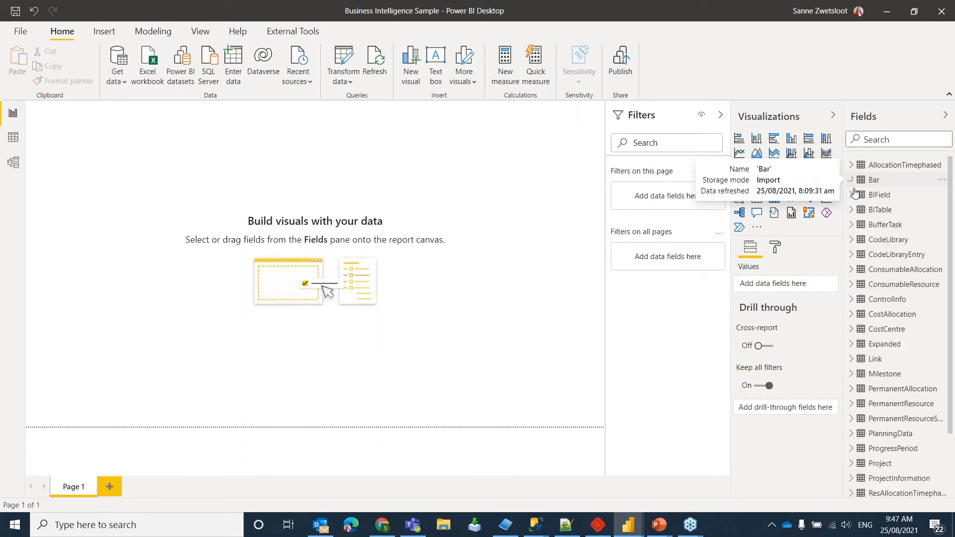
click(16, 140)
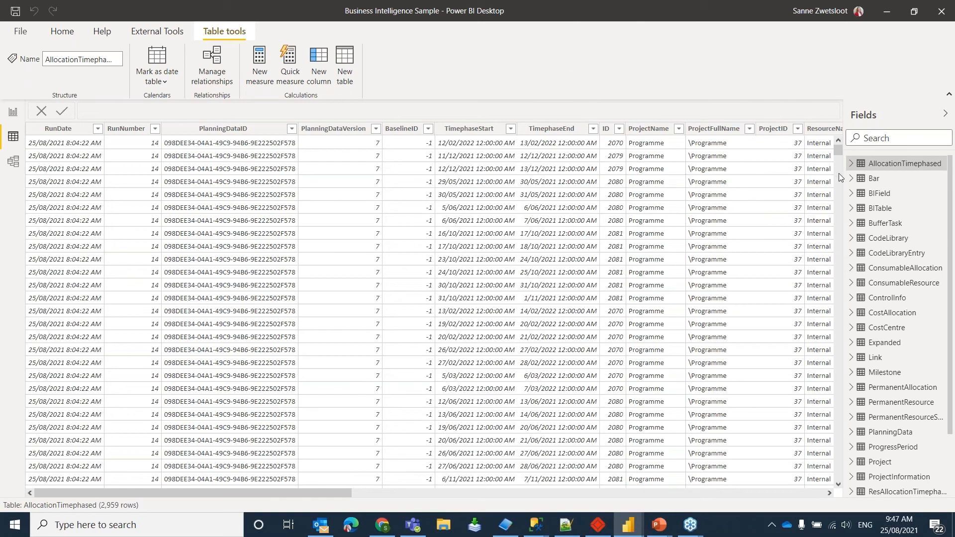
click(872, 181)
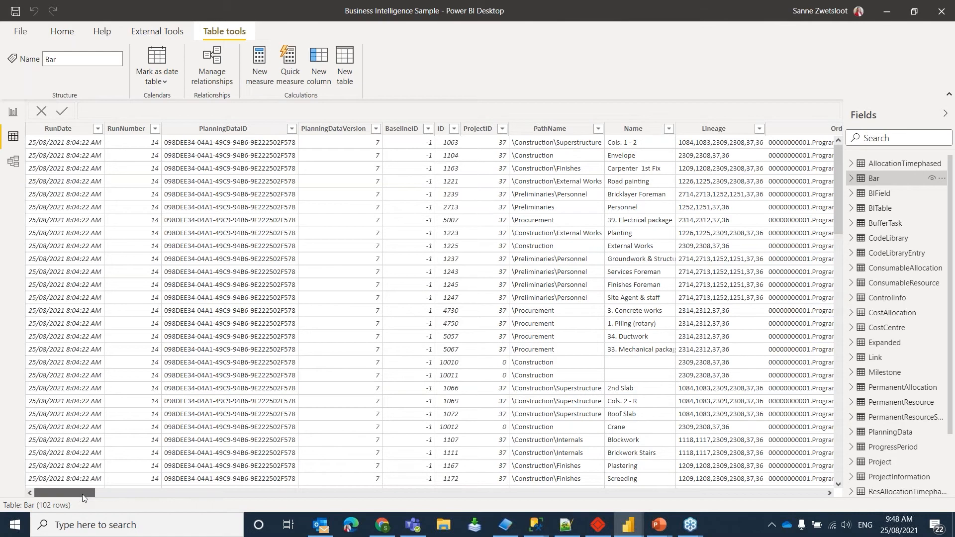
Examine the Bar table's early, late and free dates, float, start, finish and duration columns
drag(83, 498, 81, 497)
drag(94, 490, 279, 481)
scroll(280, 482, right, 1)
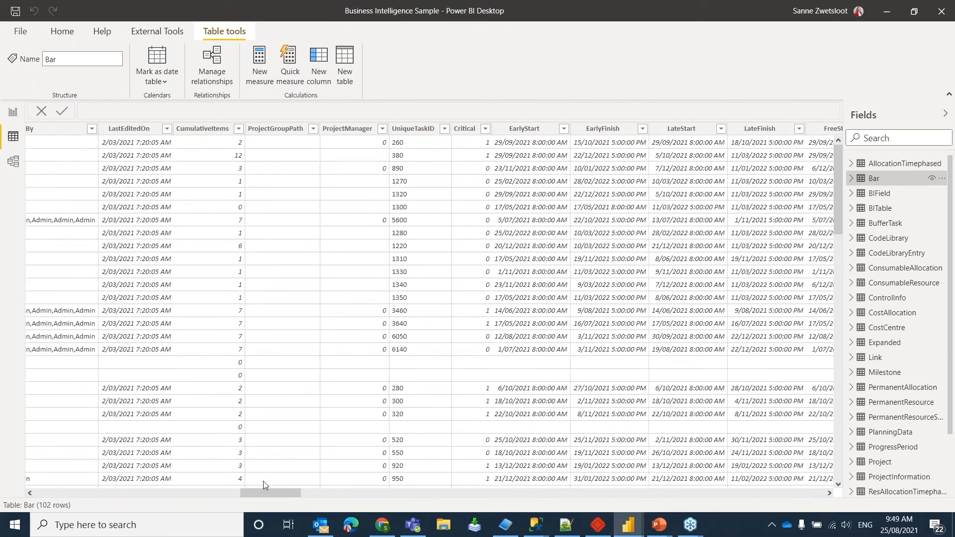
scroll(274, 491, right, 1)
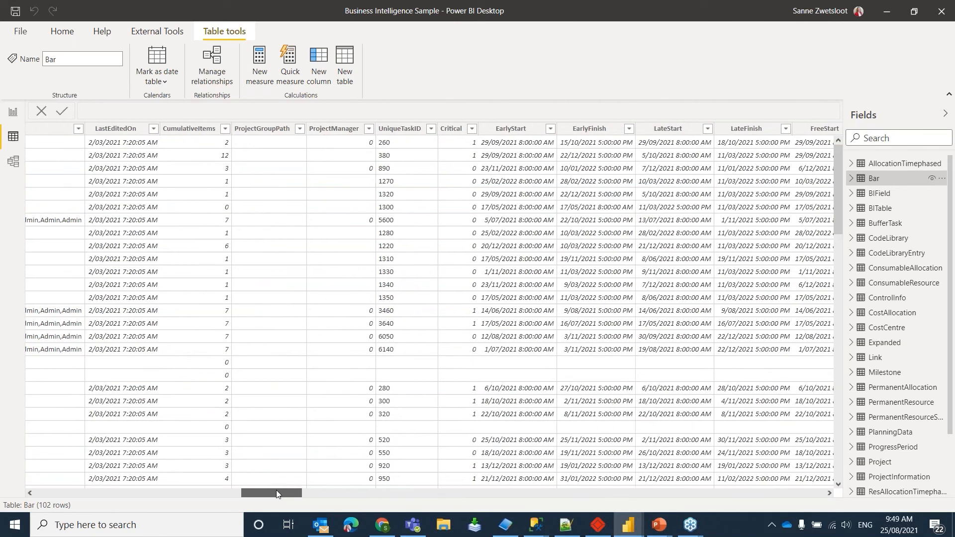
drag(276, 492, 299, 497)
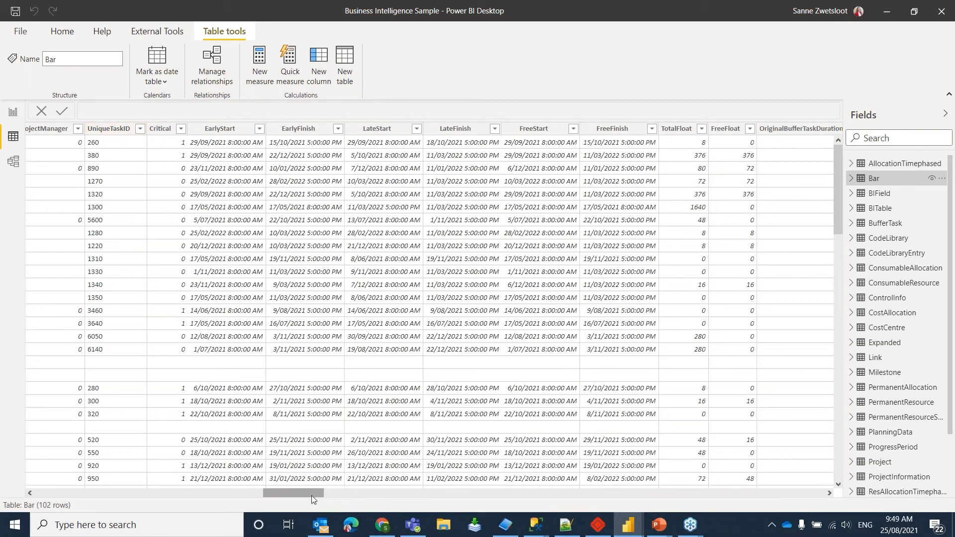
drag(313, 496, 319, 499)
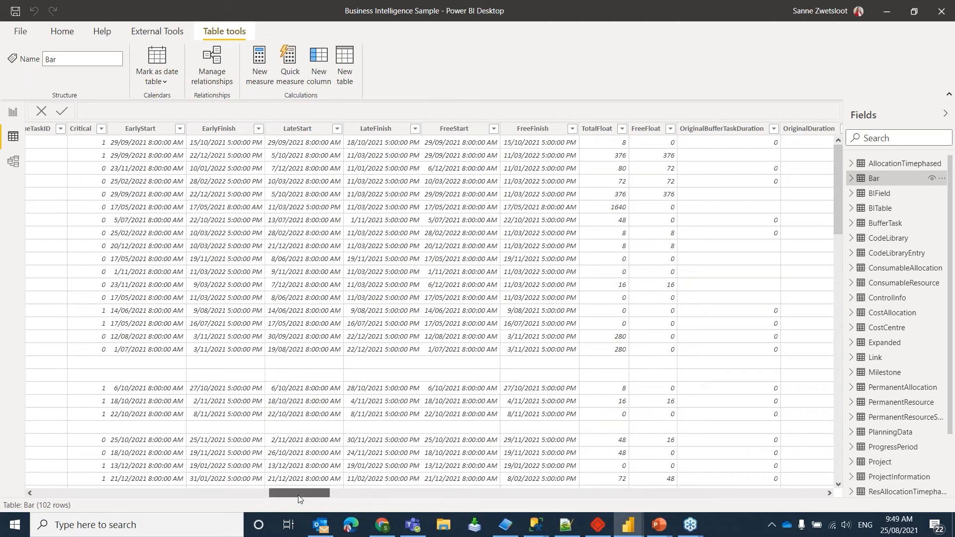
drag(299, 499, 387, 508)
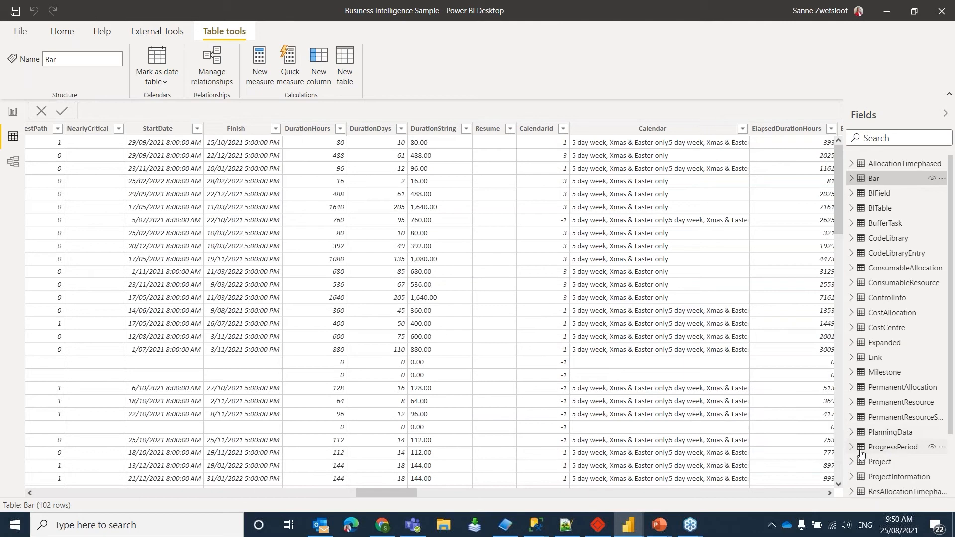
Look through the list of tables and examine the Bar table's elapsed duration, cost, income and percent complete columns
scroll(894, 291, down, 3)
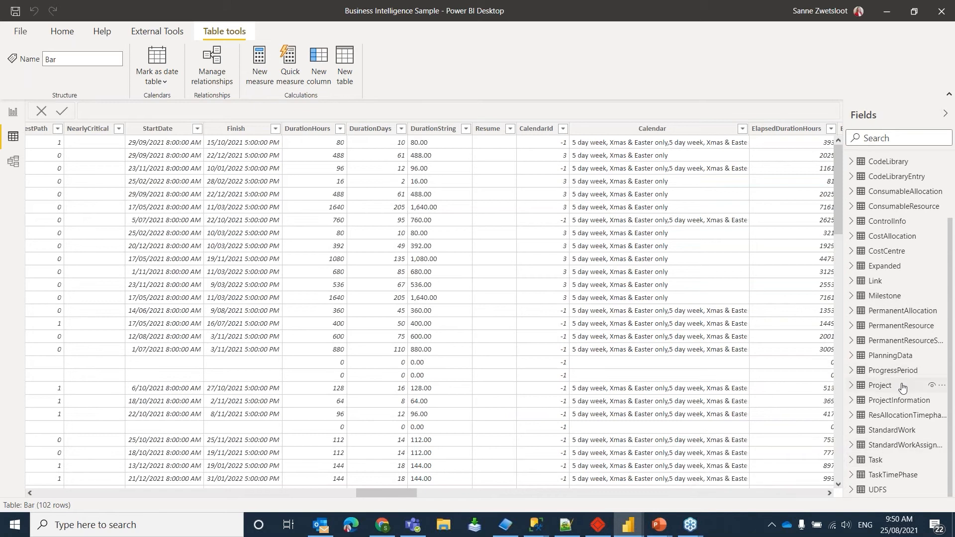
scroll(903, 324, up, 3)
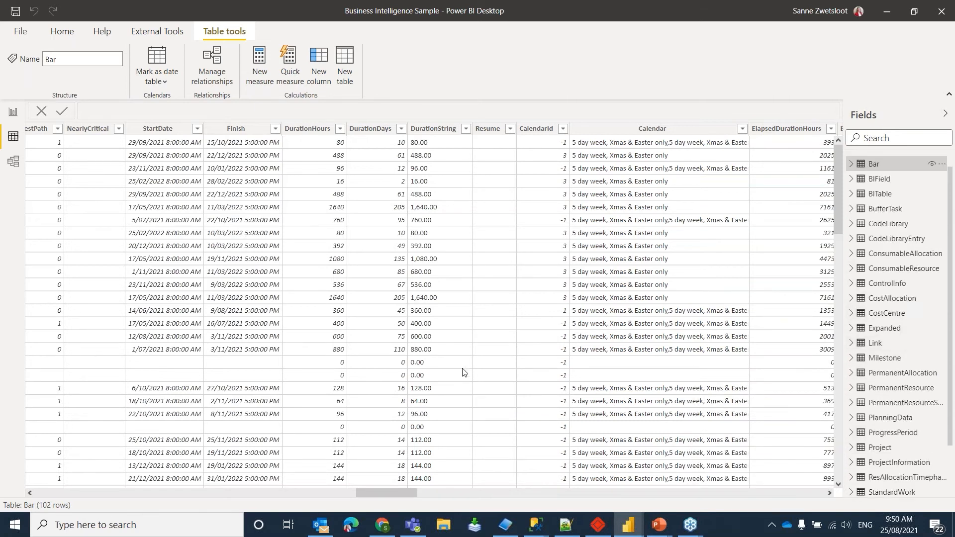
drag(404, 492, 425, 485)
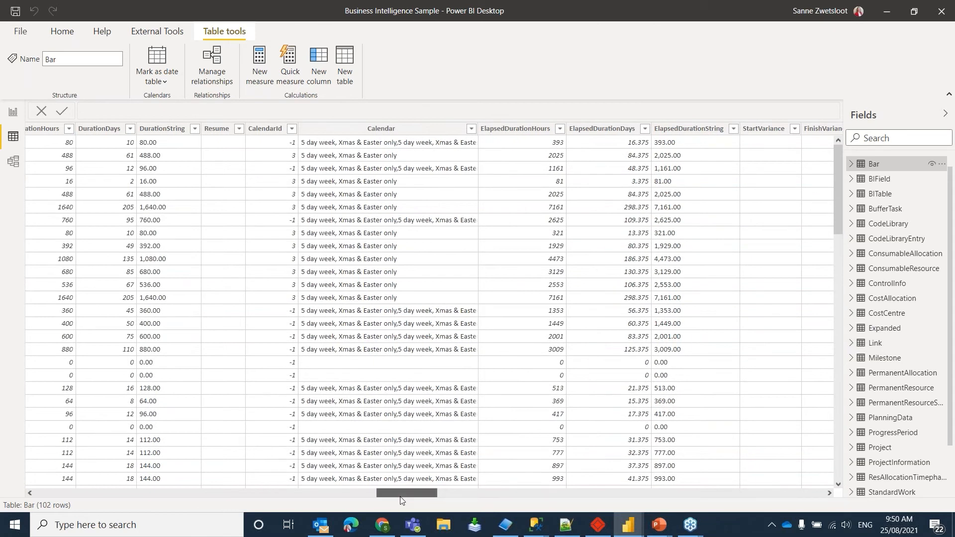
scroll(401, 498, right, 3)
drag(398, 504, 497, 523)
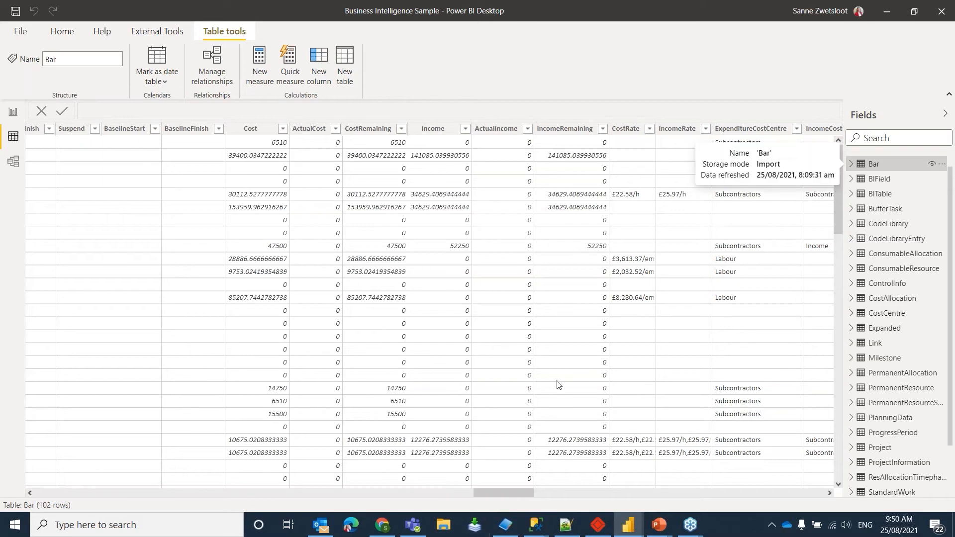
drag(522, 494, 603, 500)
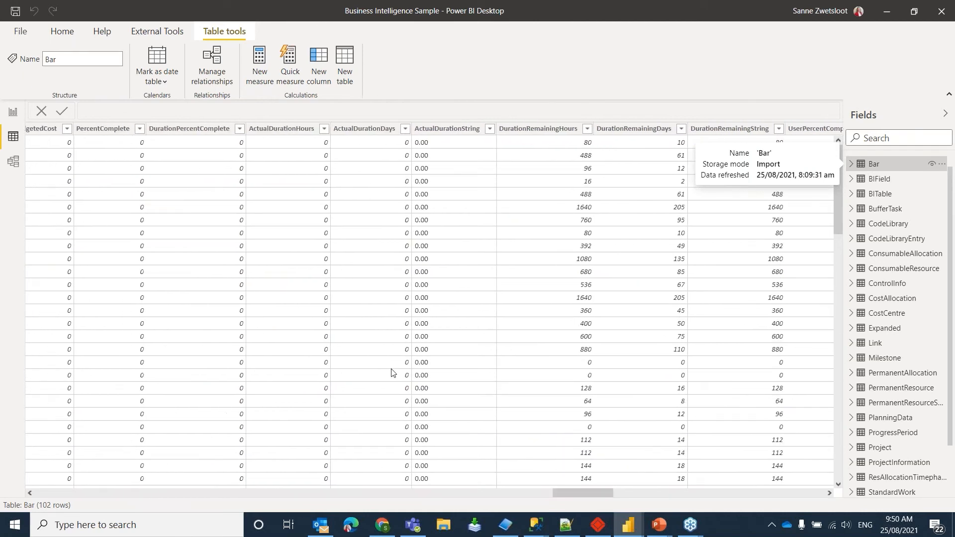
Examine the relationships between all tables in the Model view diagram
click(13, 162)
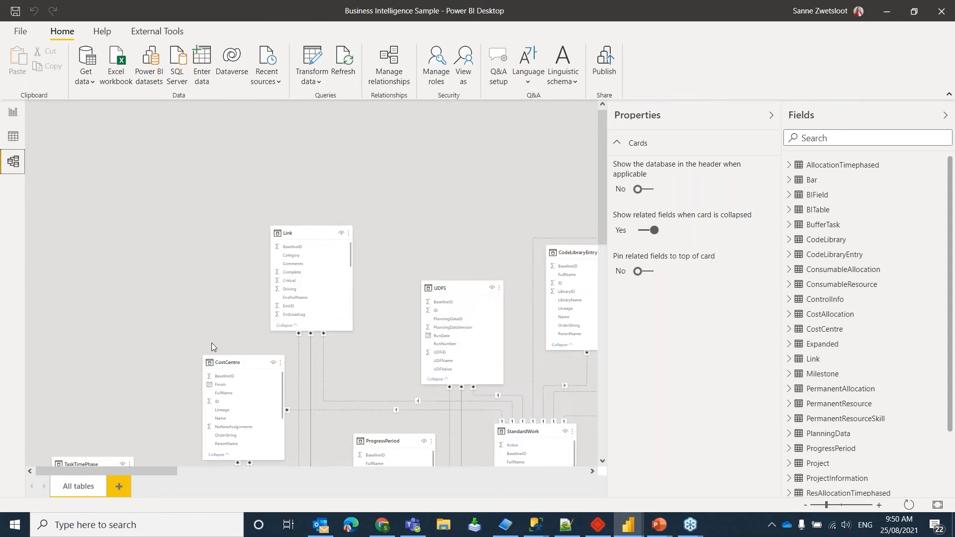
scroll(211, 343, down, 1)
scroll(157, 234, down, 1)
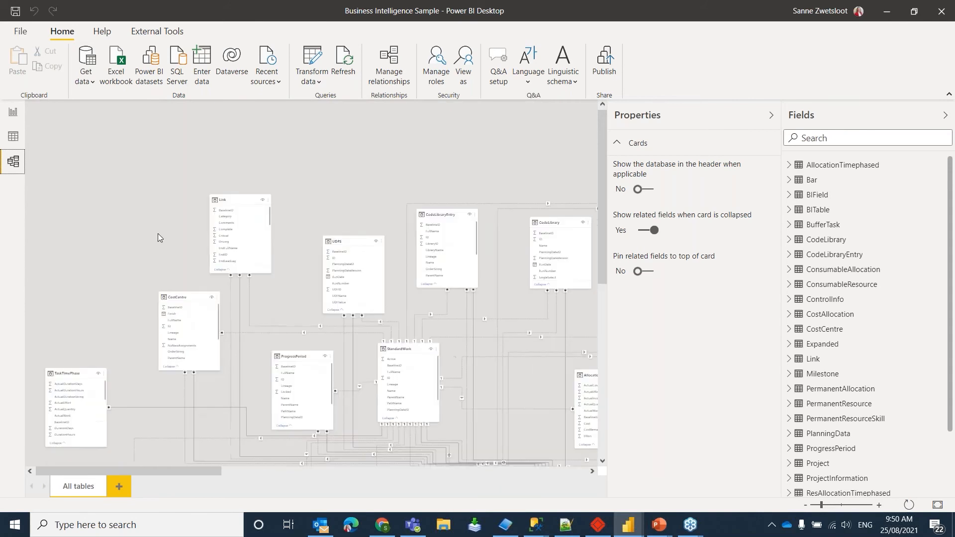
scroll(157, 237, down, 1)
scroll(136, 238, down, 1)
scroll(137, 234, down, 1)
scroll(137, 237, up, 1)
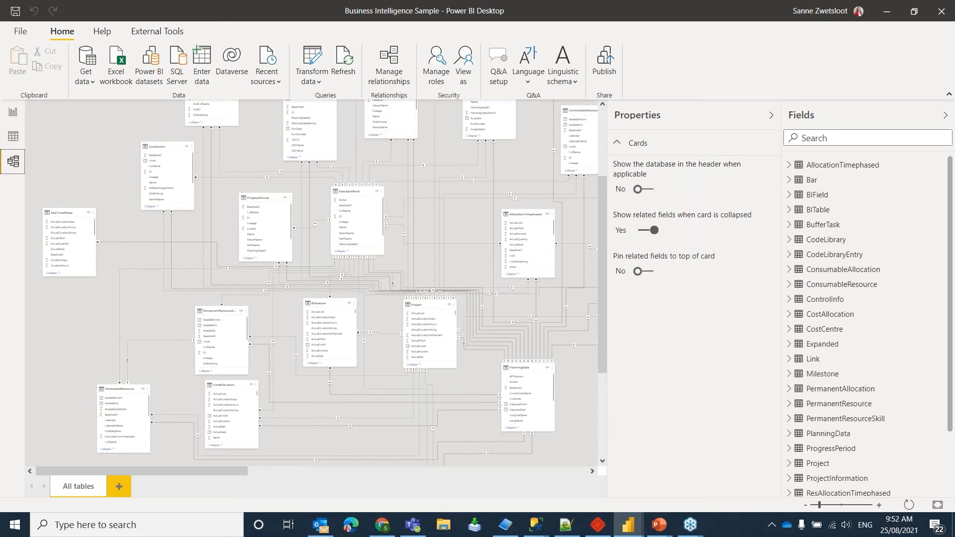
Add a table visual to the blank report page and populate it with the Milestone table's Name field
click(13, 113)
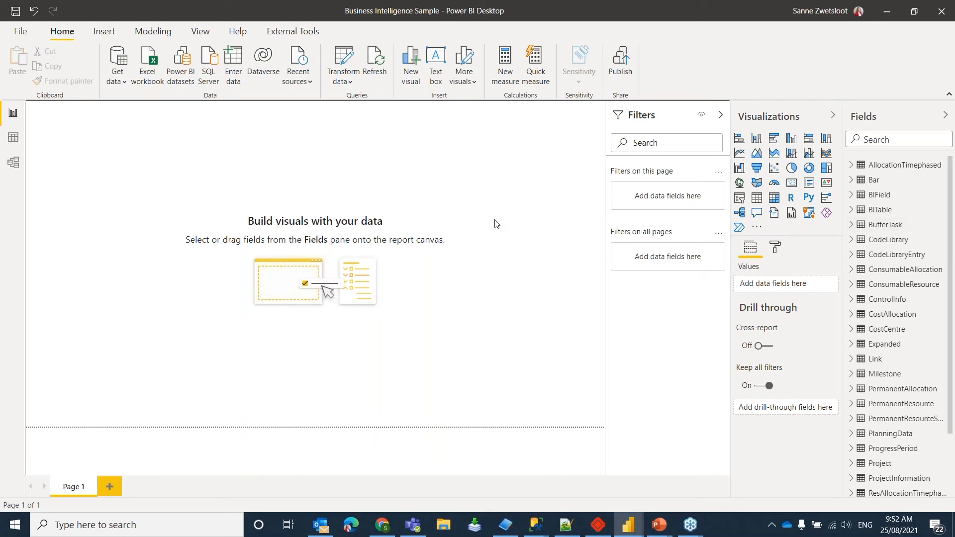
click(756, 199)
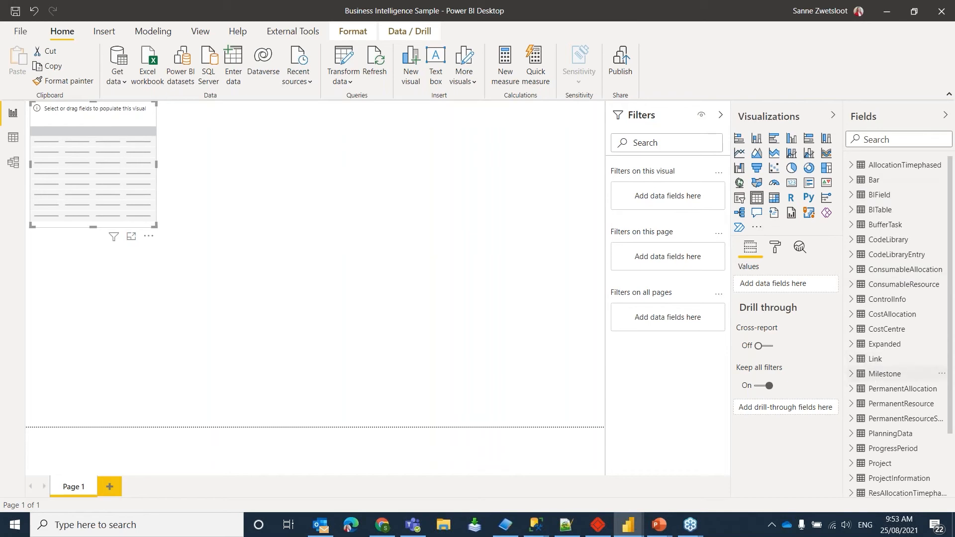
click(853, 380)
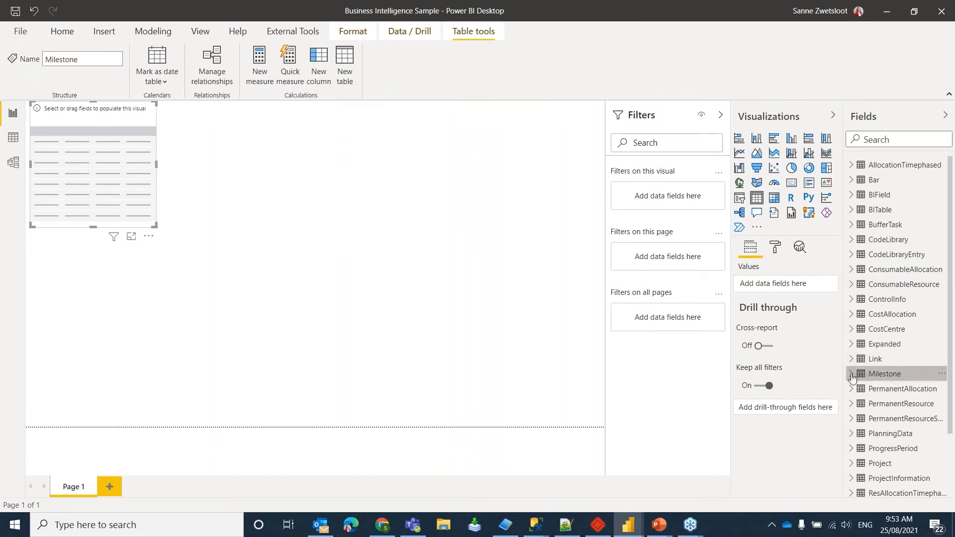
click(851, 376)
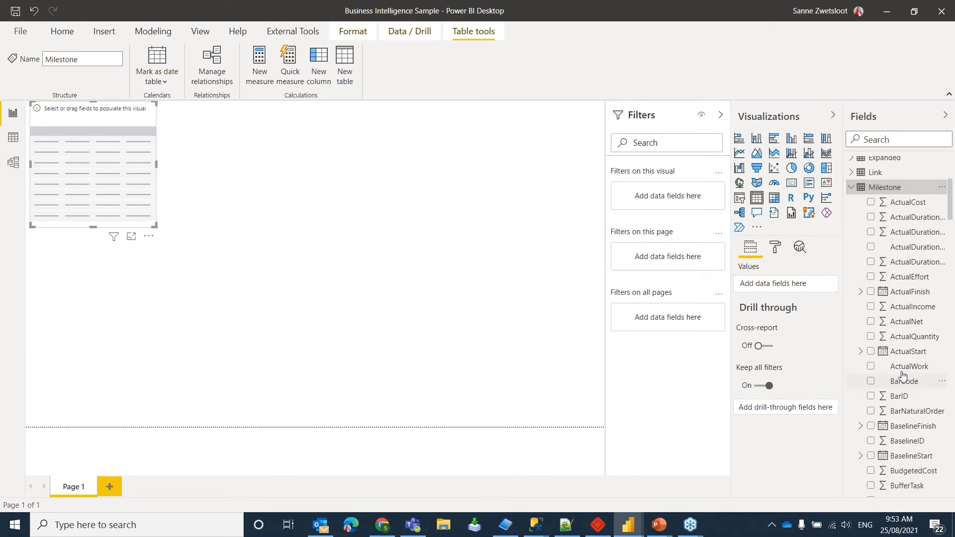
scroll(888, 344, down, 2)
scroll(887, 341, down, 8)
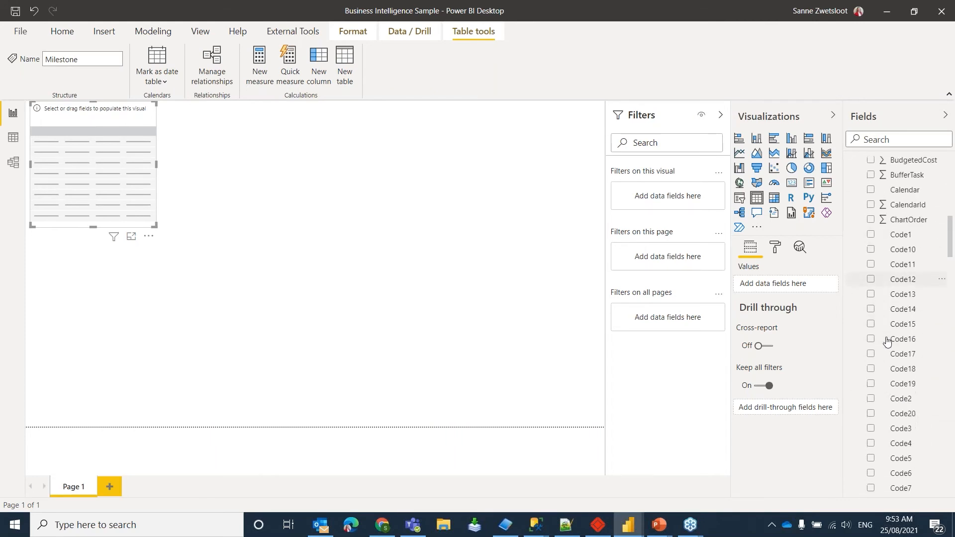
scroll(887, 341, down, 6)
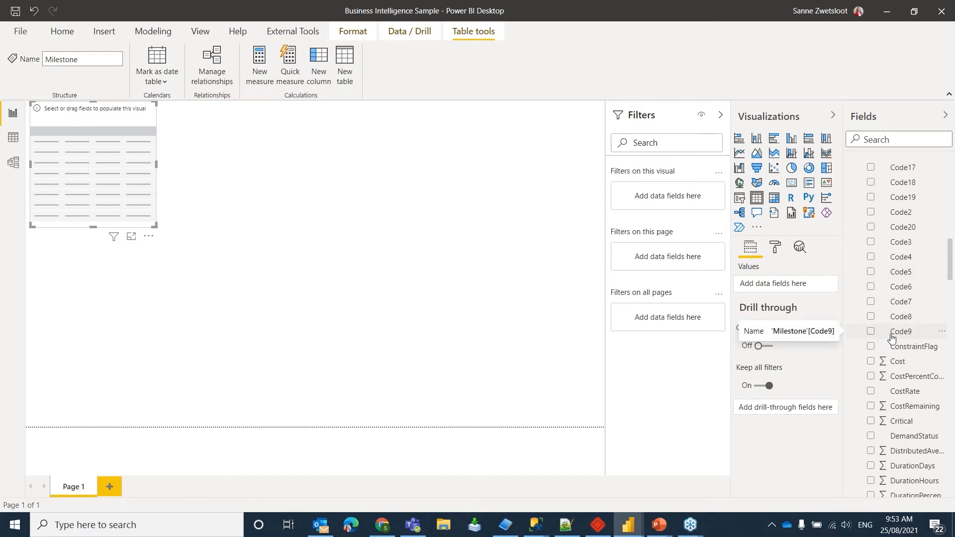
scroll(893, 332, down, 6)
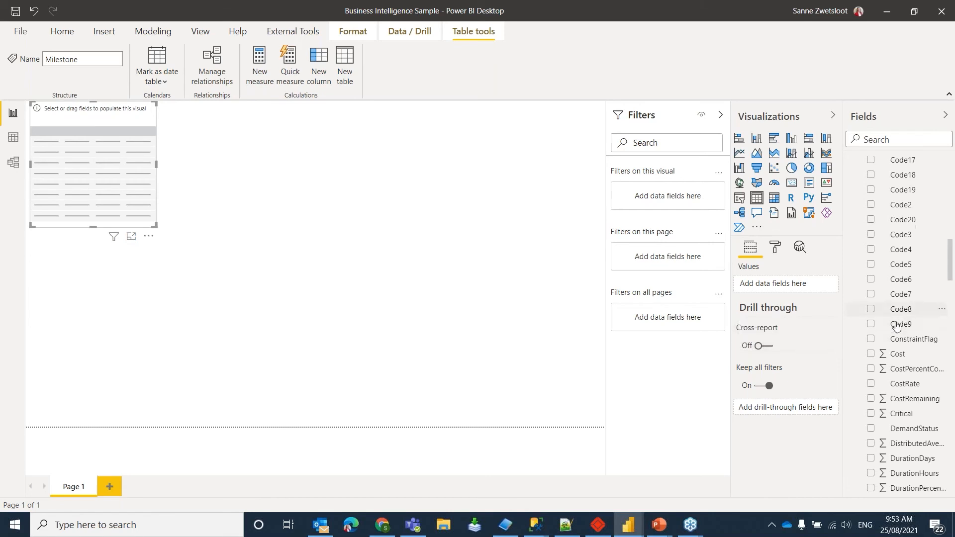
scroll(897, 324, down, 2)
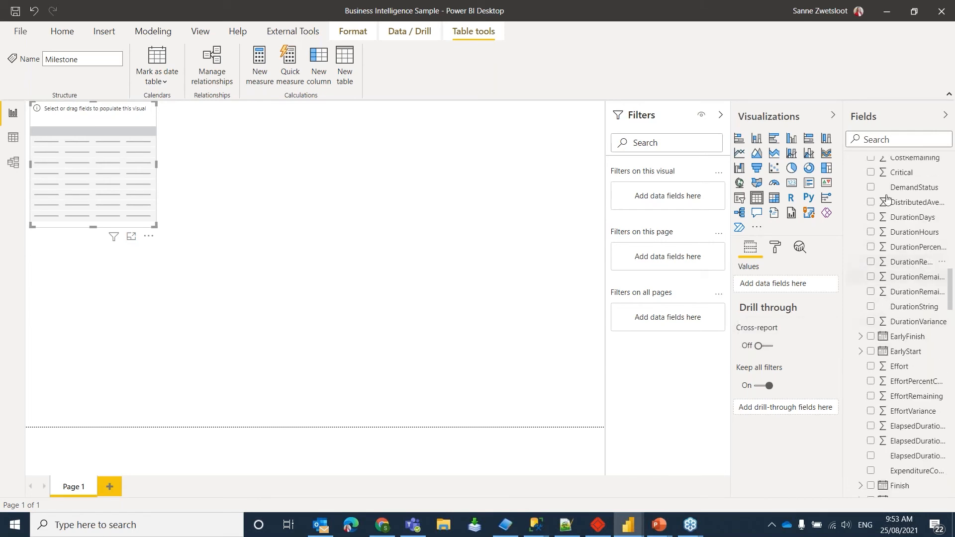
scroll(900, 369, down, 6)
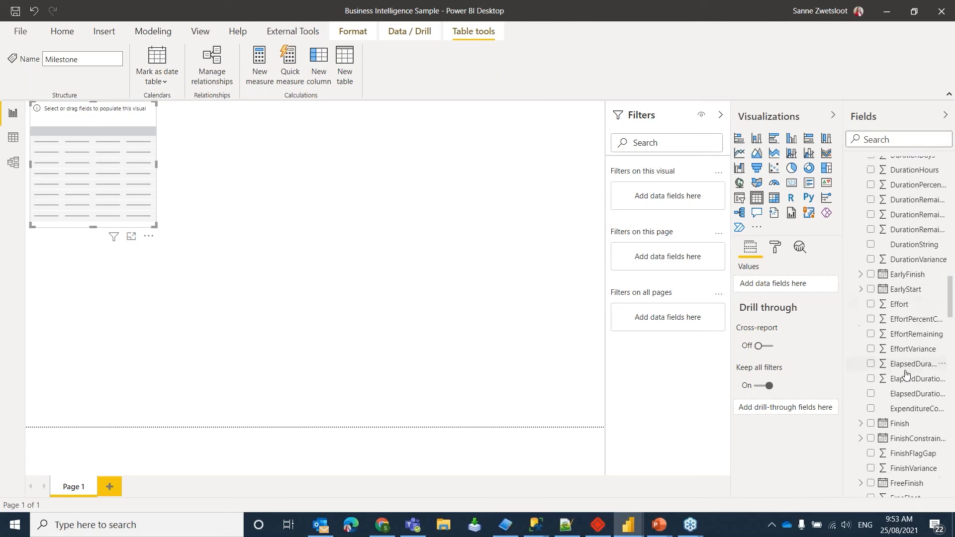
scroll(905, 370, down, 4)
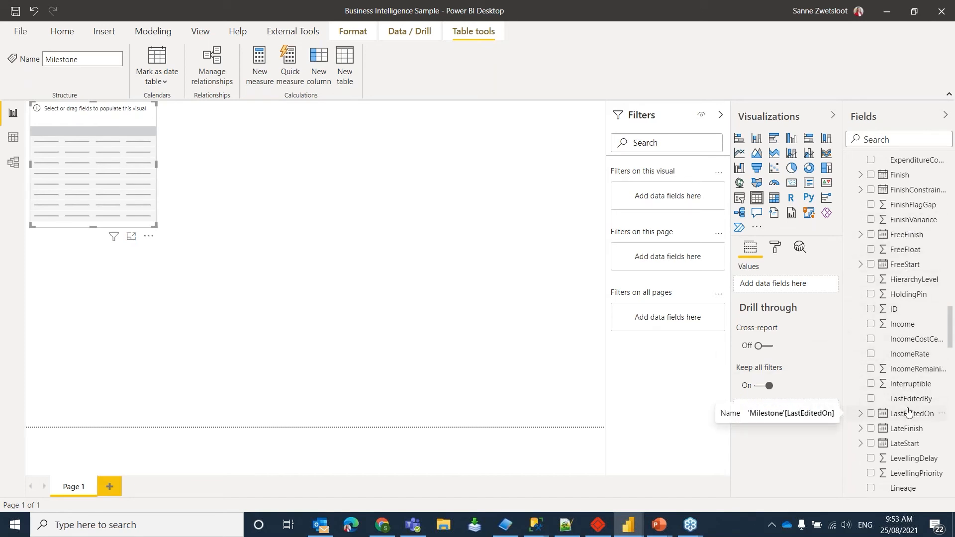
scroll(910, 396, down, 3)
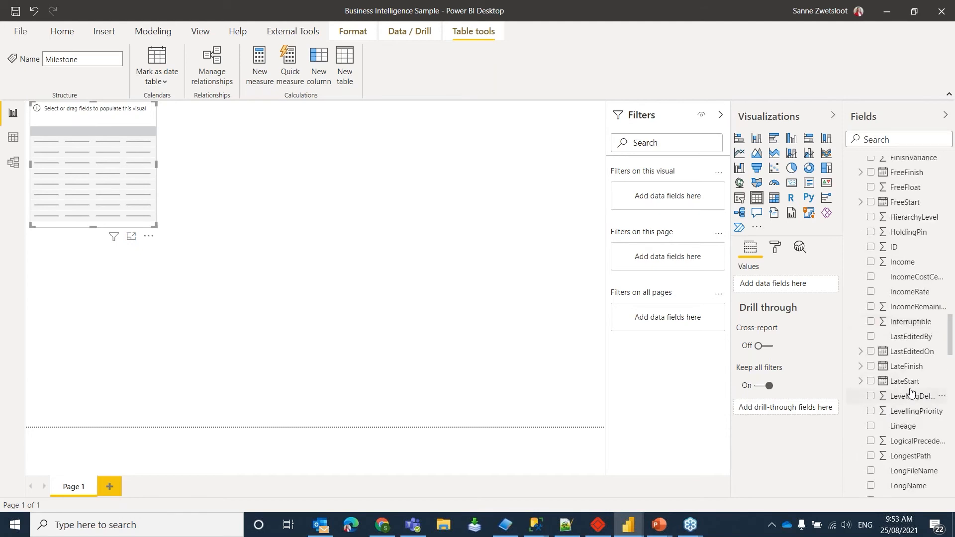
scroll(910, 393, down, 9)
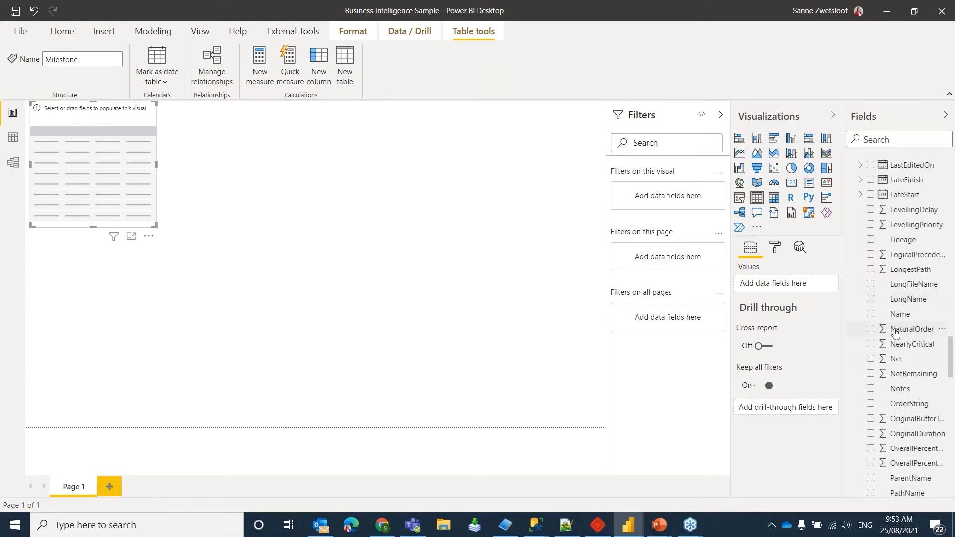
click(871, 314)
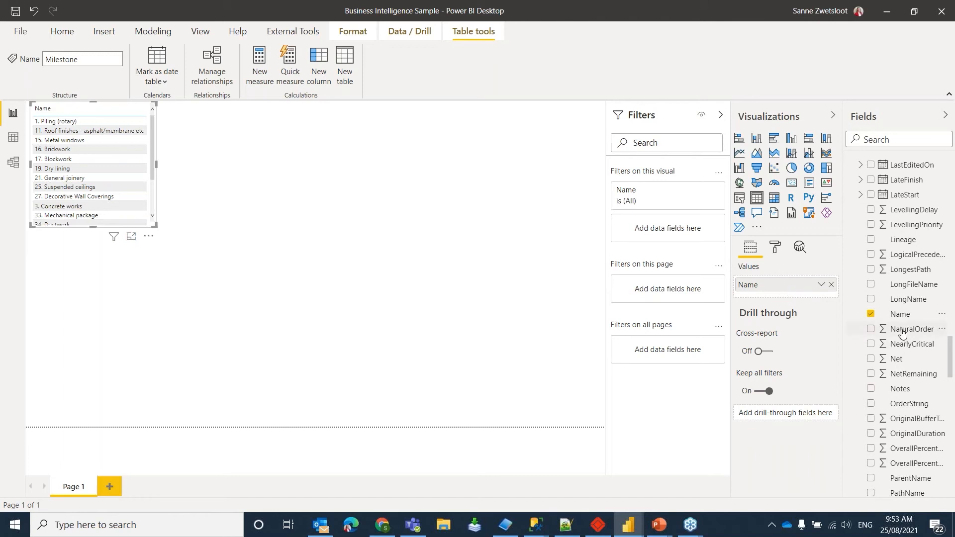
Add the Milestone table's StartDate field to the table visual and enlarge the visual to fit all its rows and columns
scroll(898, 345, down, 1)
scroll(898, 345, down, 5)
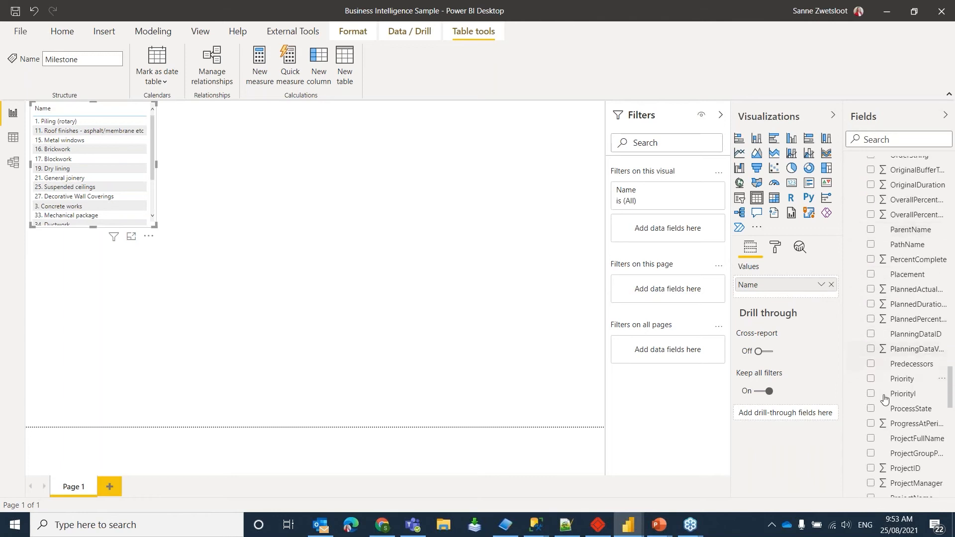
scroll(886, 406, down, 10)
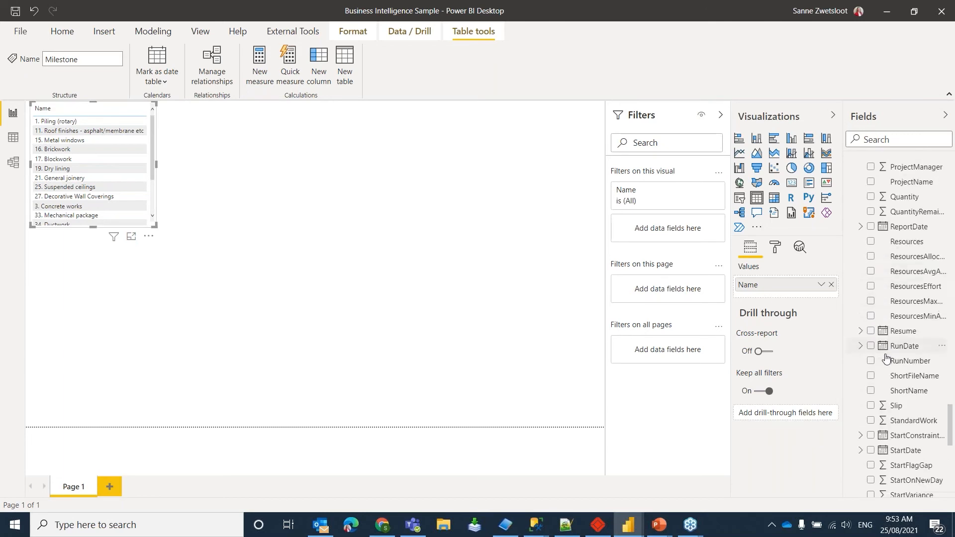
click(871, 332)
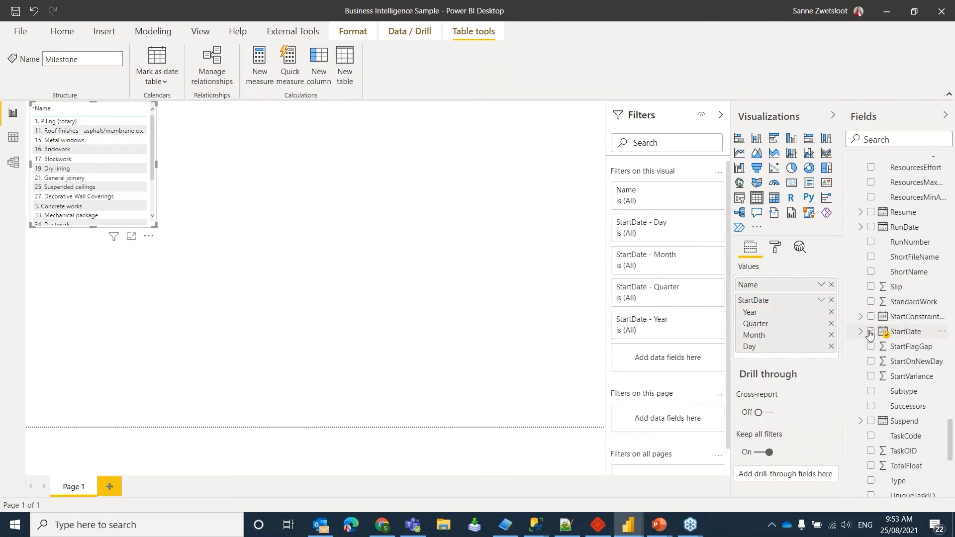
drag(156, 164, 308, 181)
drag(172, 230, 190, 311)
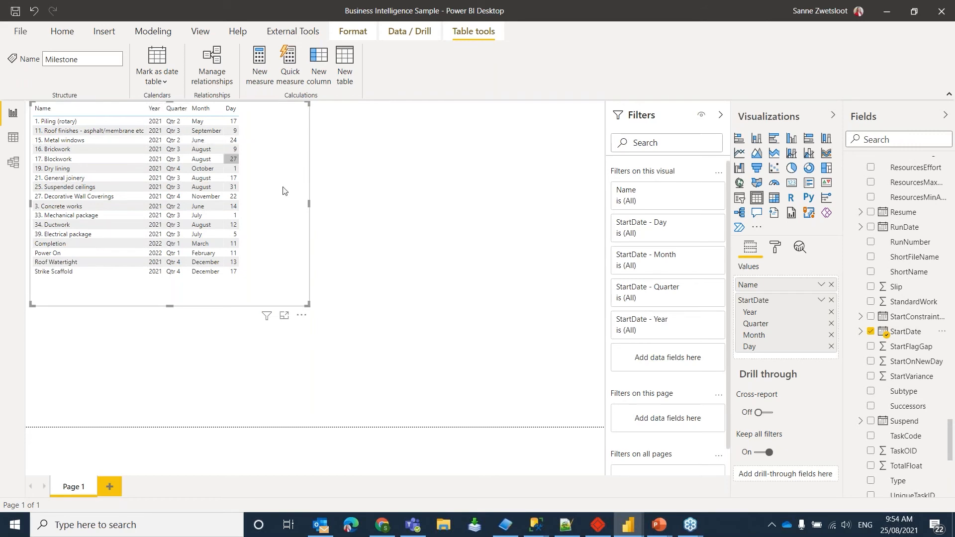
Show StartDate as a single date instead of a date hierarchy and format it as 14/03/01 (d/mm/yy)
click(821, 300)
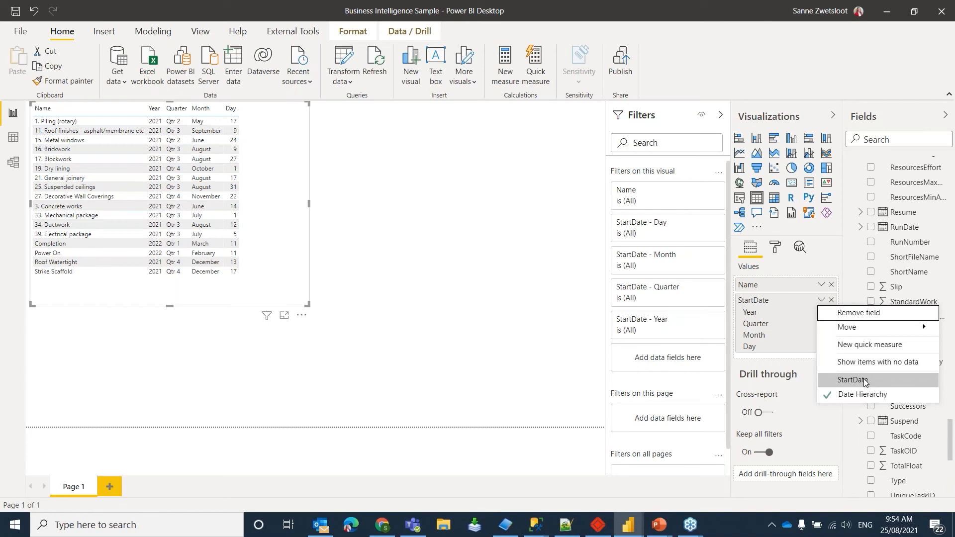
click(864, 379)
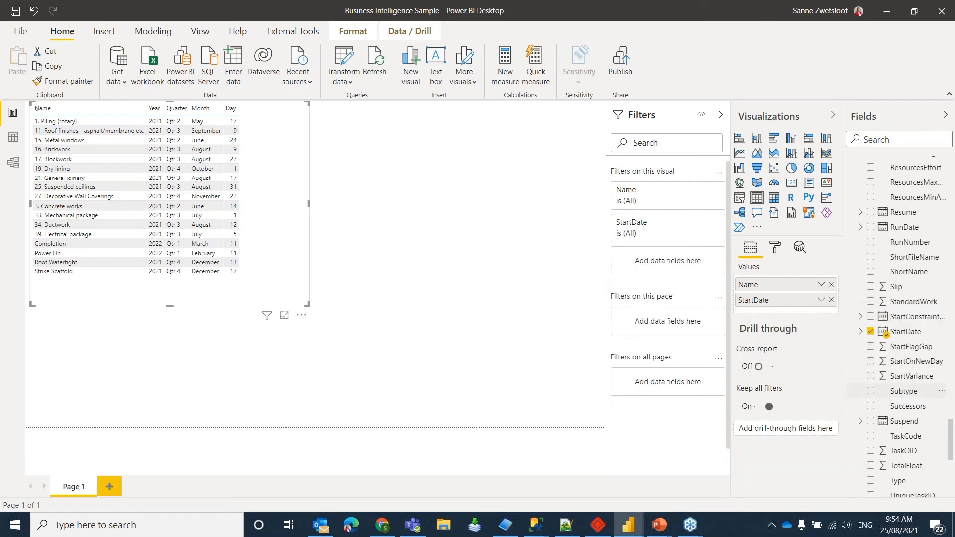
click(903, 332)
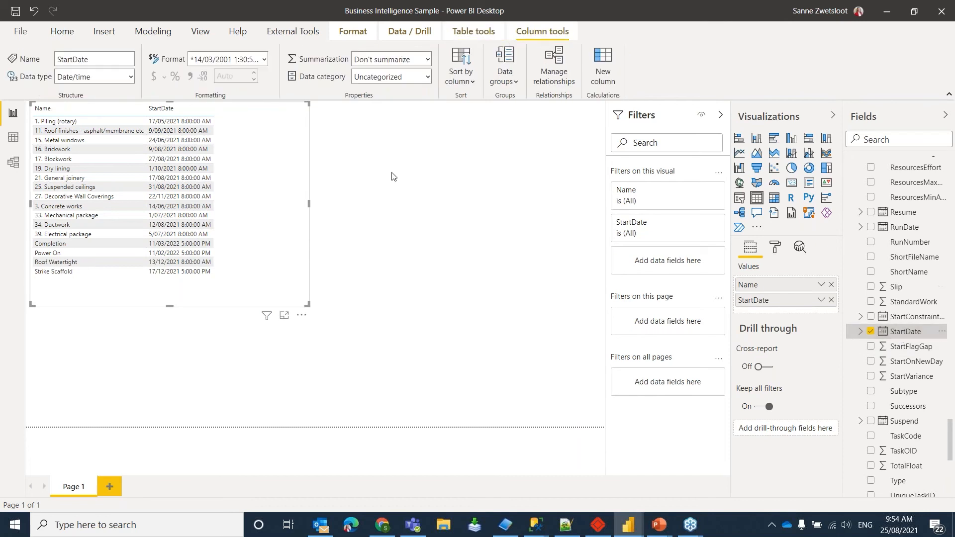
click(264, 60)
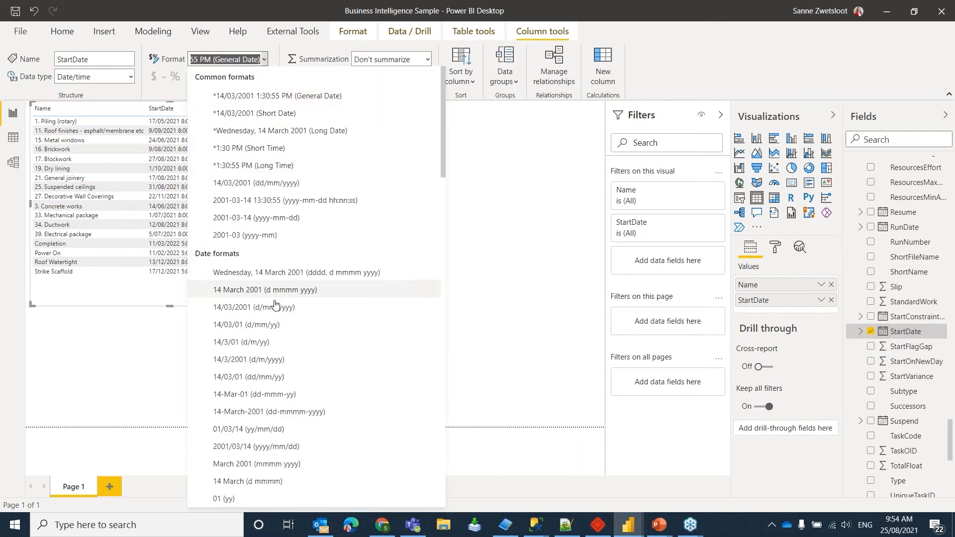
click(273, 326)
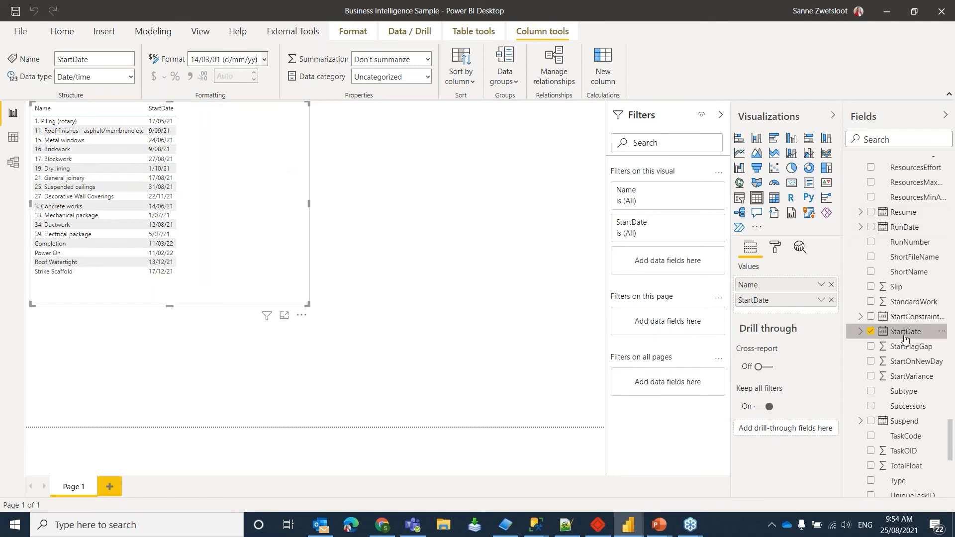
Add the Milestone table's Finish field to the visual as a single date in the *14/03/2001 (Short Date) format
scroll(909, 334, up, 3)
scroll(908, 334, up, 15)
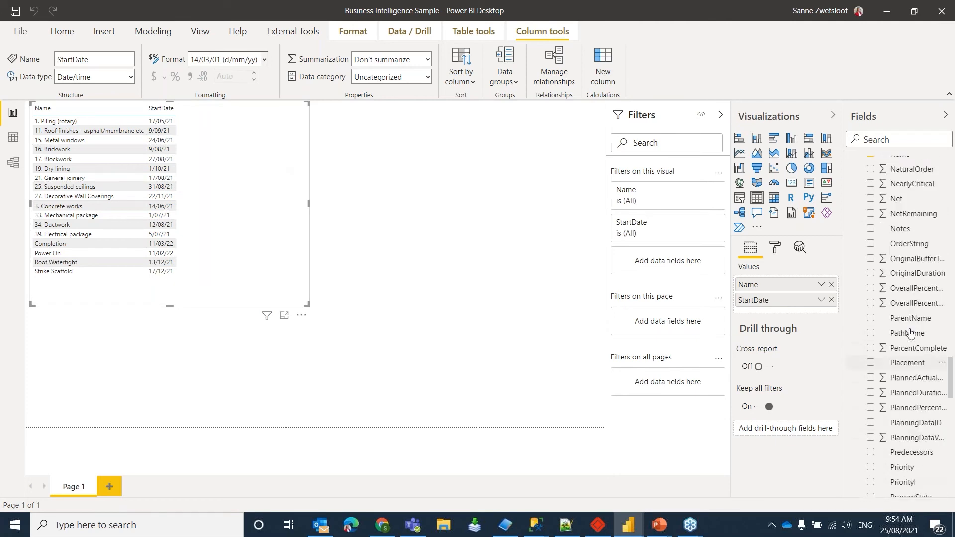
scroll(911, 333, up, 1)
scroll(911, 333, up, 4)
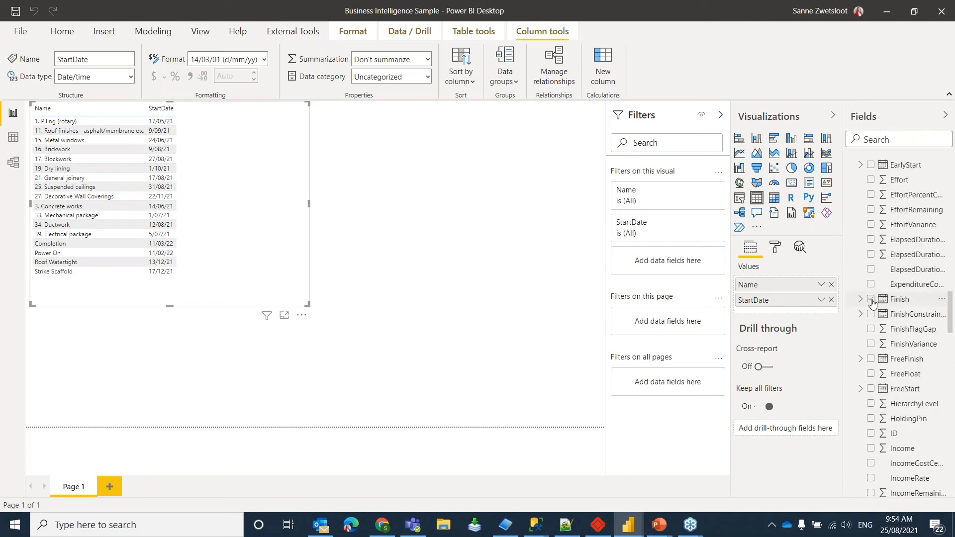
click(871, 300)
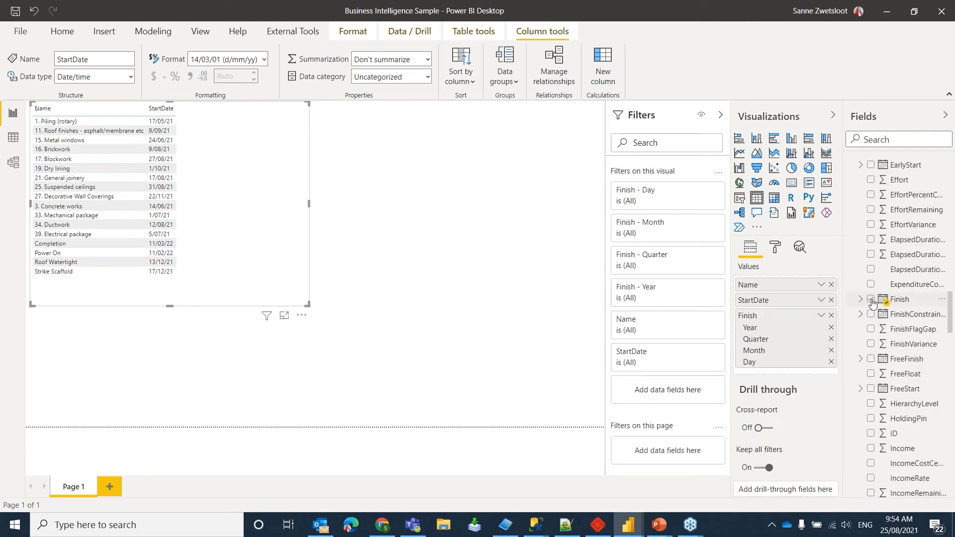
click(821, 316)
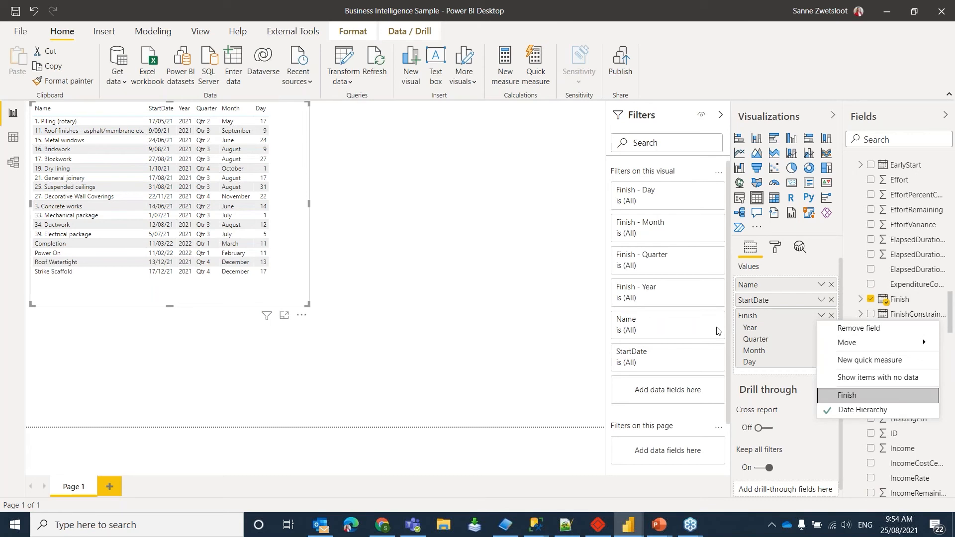
click(852, 395)
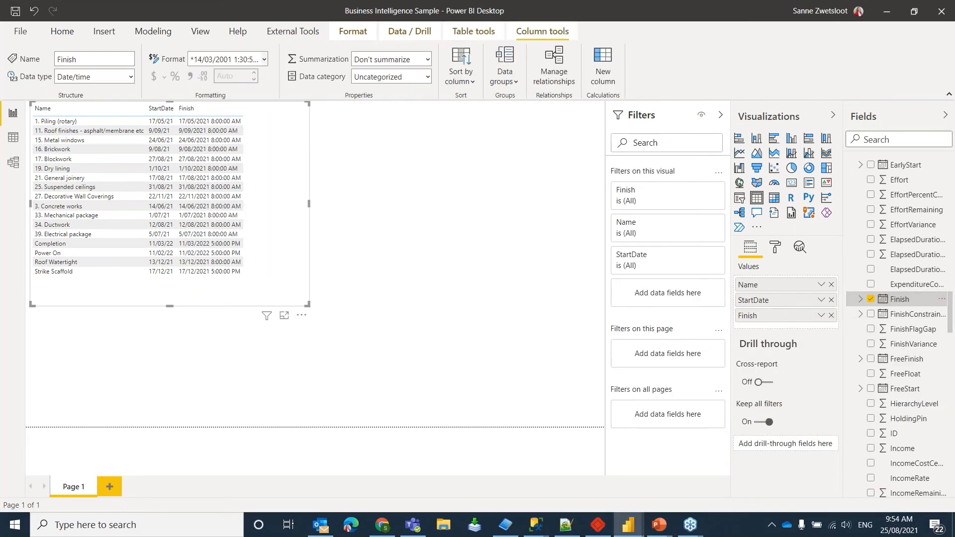
click(264, 60)
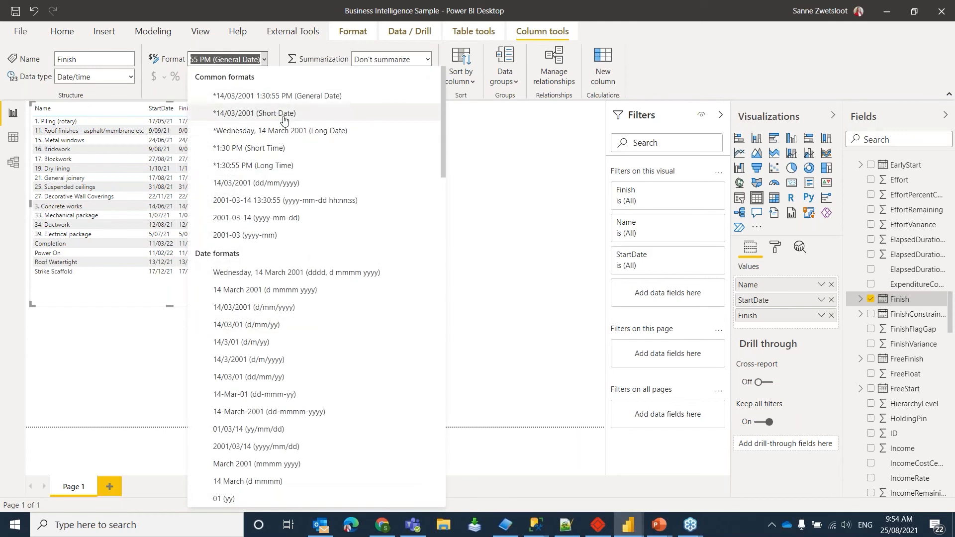
key(Escape)
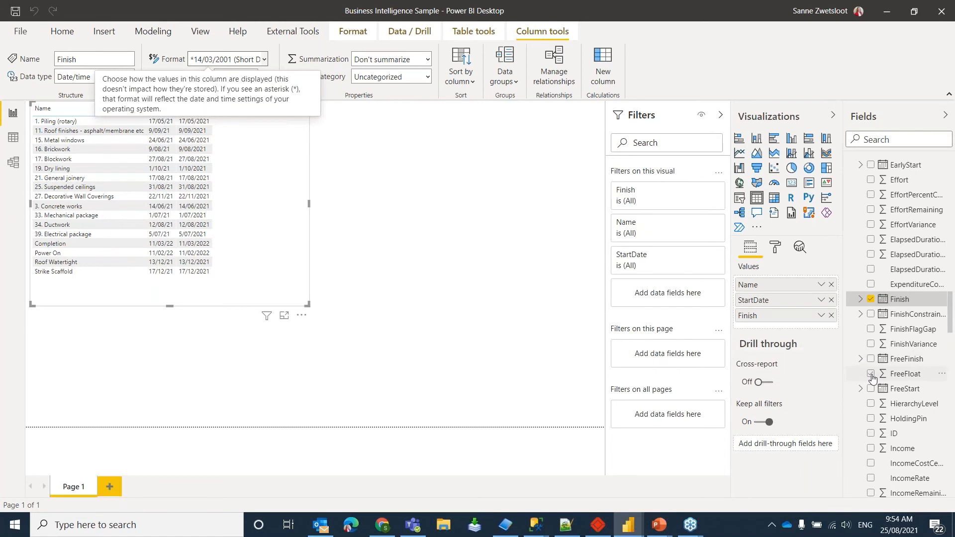
Add the FreeFloat field to the milestone table visual and turn off its totals row
click(870, 375)
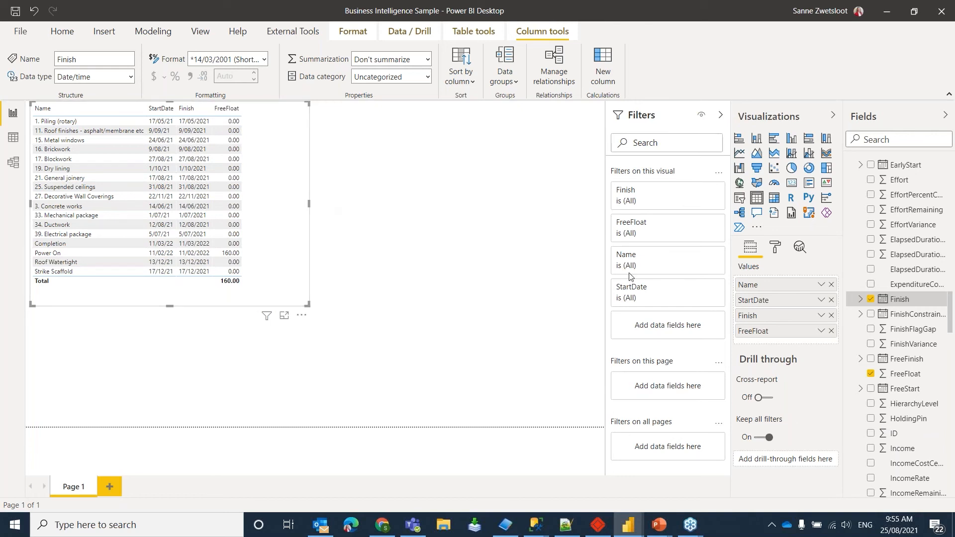
click(776, 248)
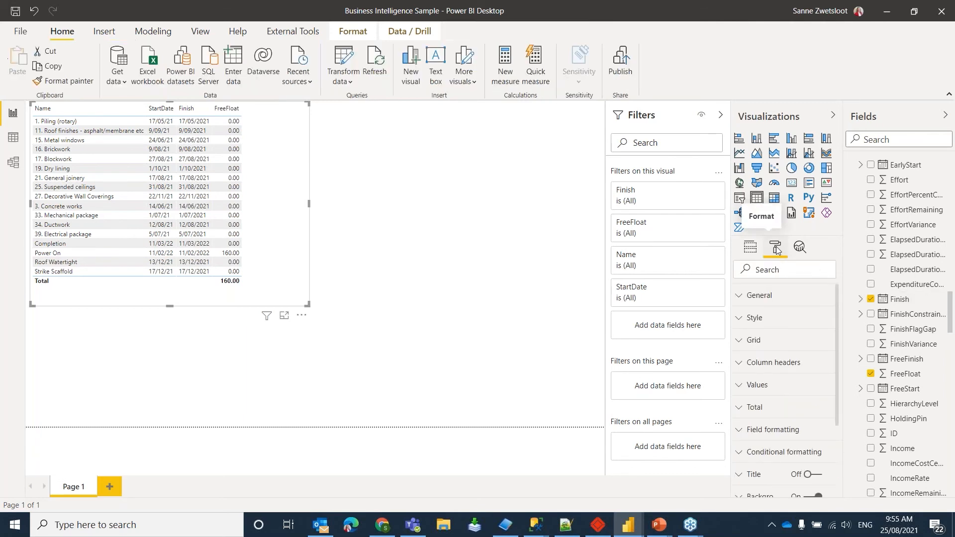
click(775, 406)
scroll(775, 406, down, 2)
click(772, 384)
click(751, 345)
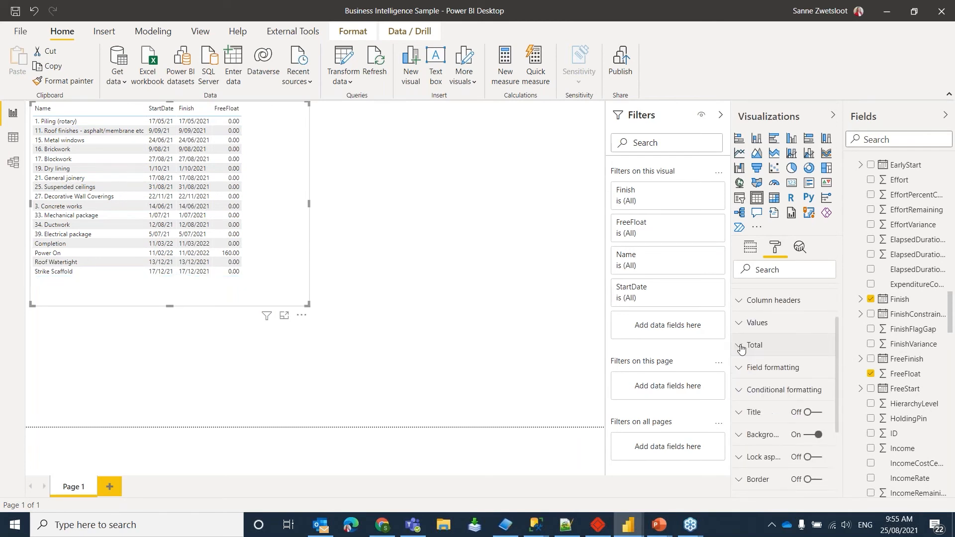
Give the milestone table's column headers a blue background and a white font
scroll(759, 357, up, 2)
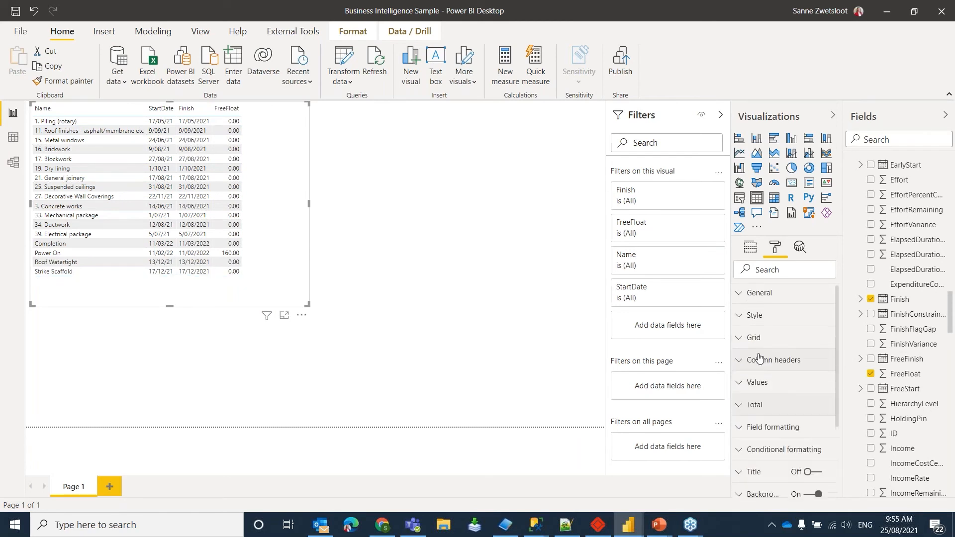
click(767, 368)
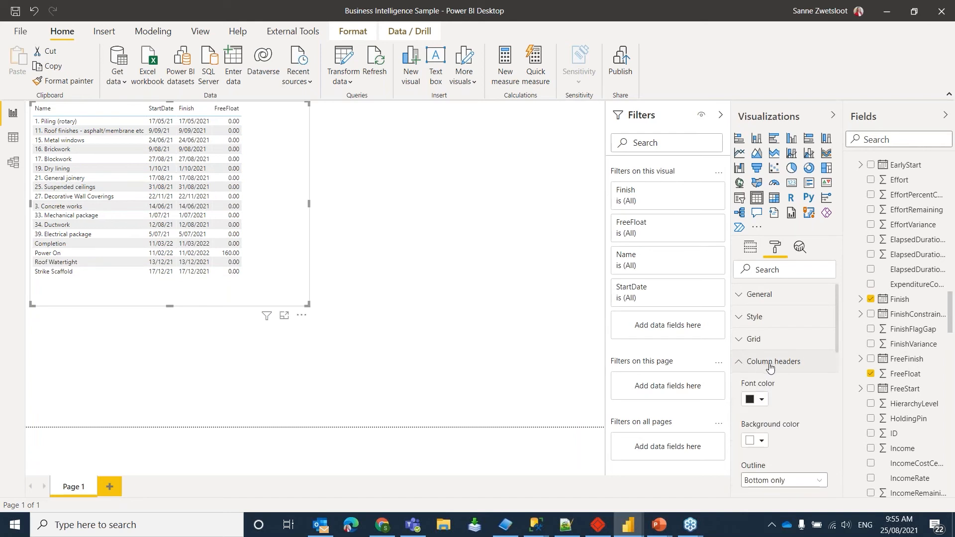
scroll(766, 363, down, 2)
click(761, 381)
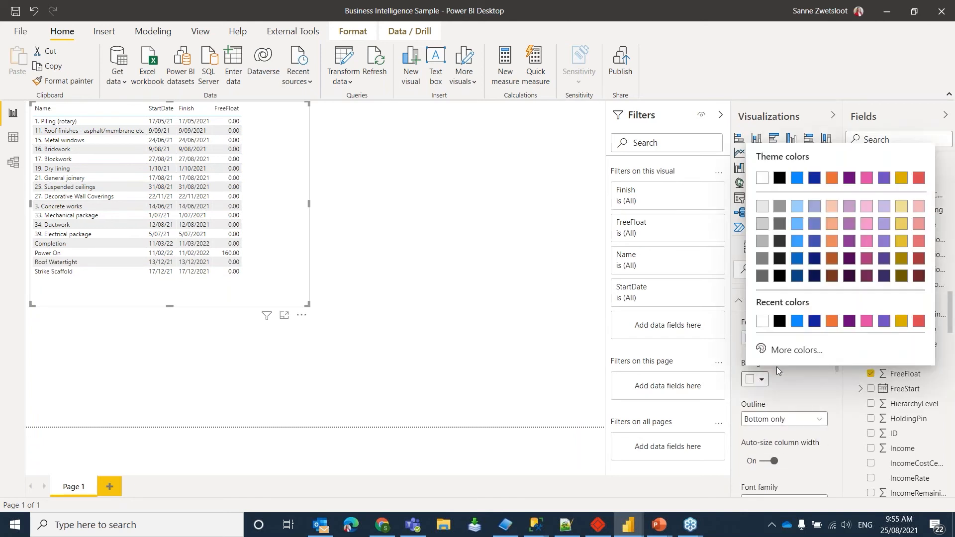
click(797, 321)
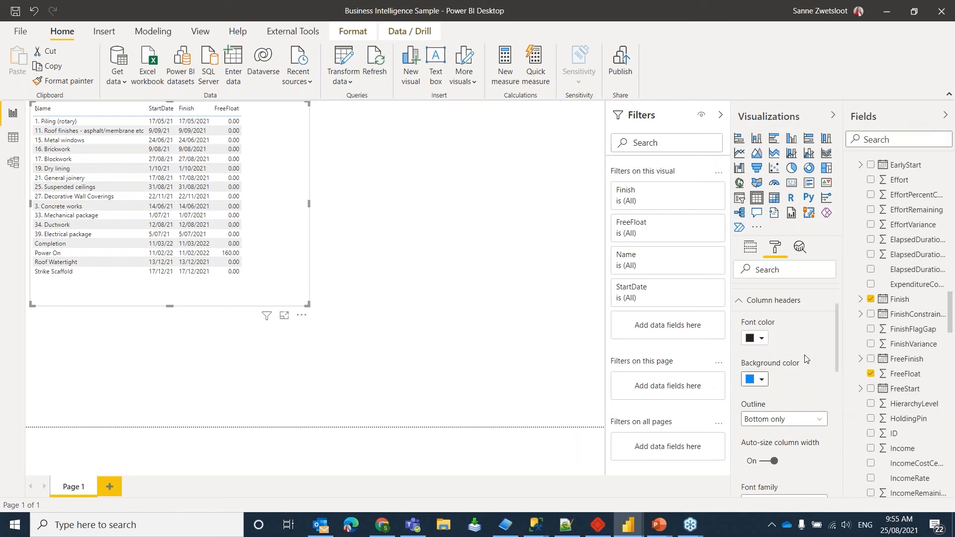
click(762, 340)
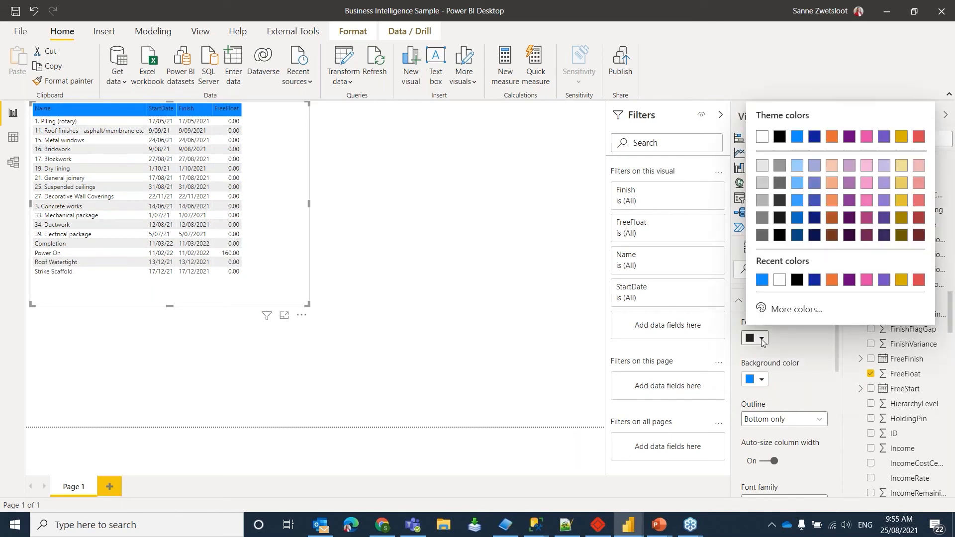
click(761, 137)
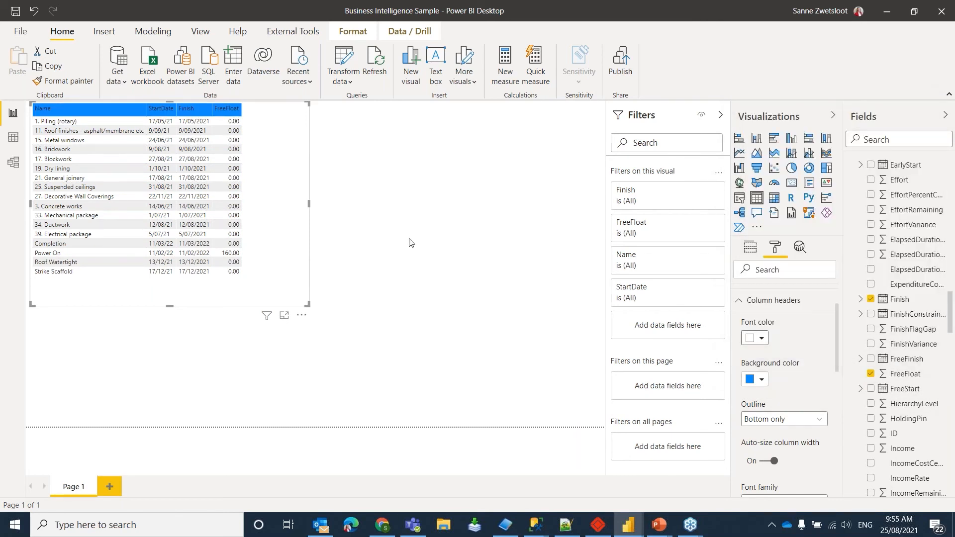
Move the milestone table slightly down the page and resize it so every milestone row fits
drag(307, 305, 258, 272)
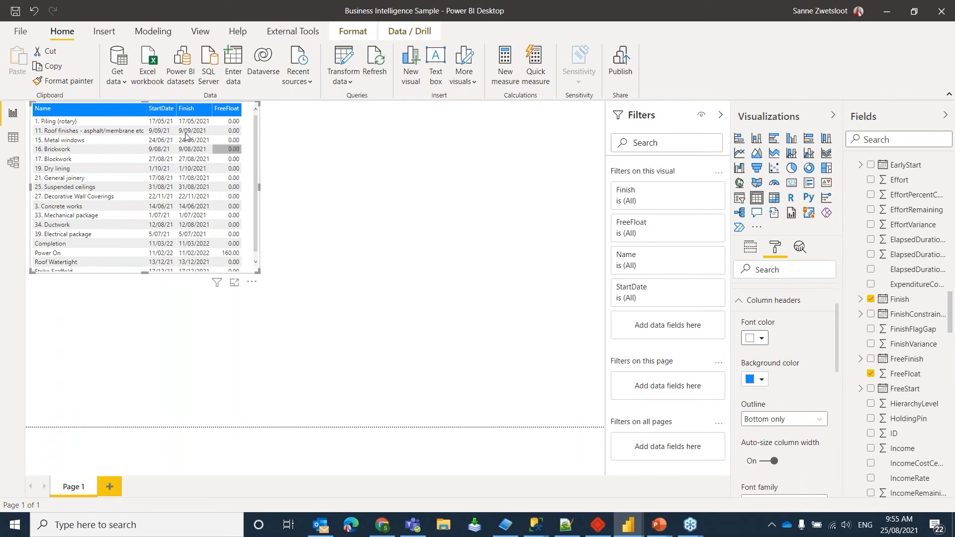
drag(146, 104, 148, 112)
scroll(255, 142, down, 1)
scroll(256, 152, up, 1)
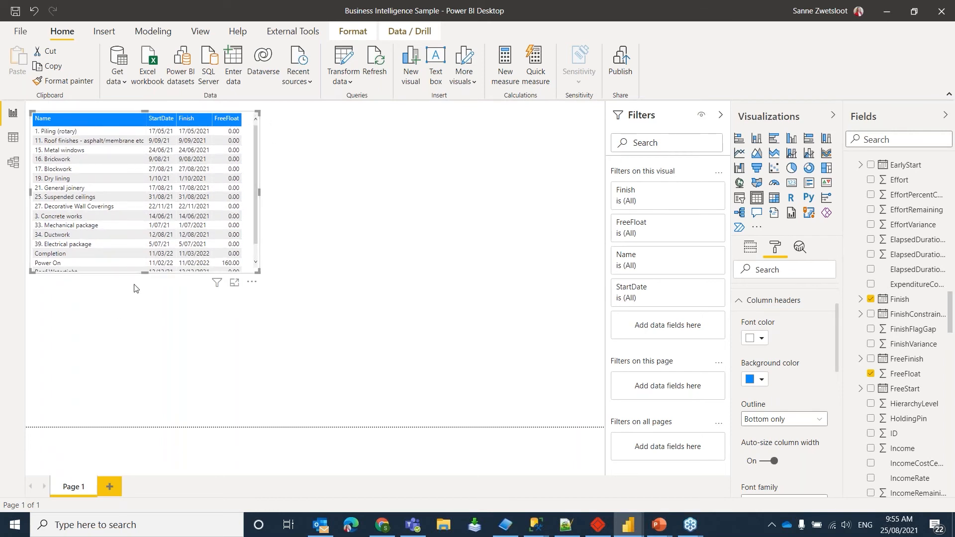
drag(145, 273, 145, 284)
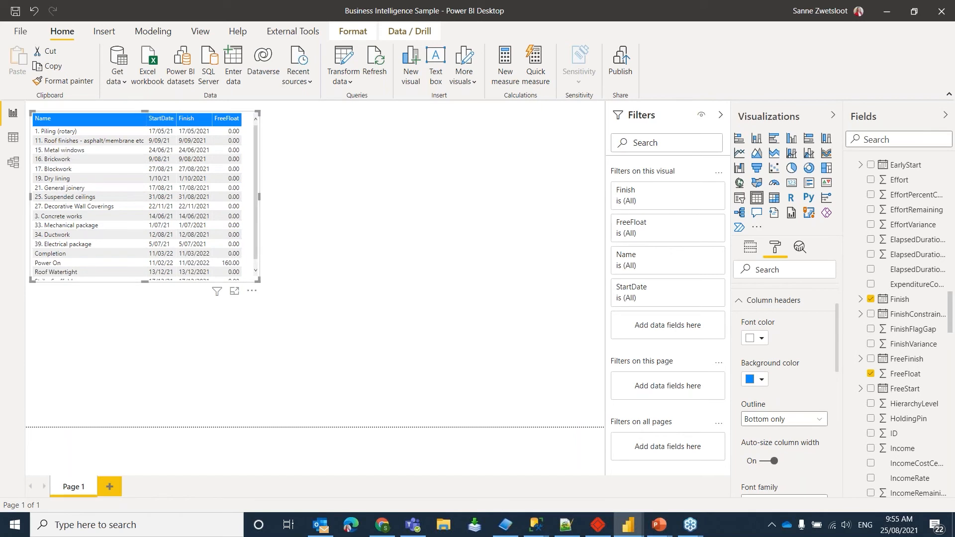
mouse_move(127, 110)
mouse_down()
mouse_move(145, 126)
mouse_move(136, 127)
mouse_up()
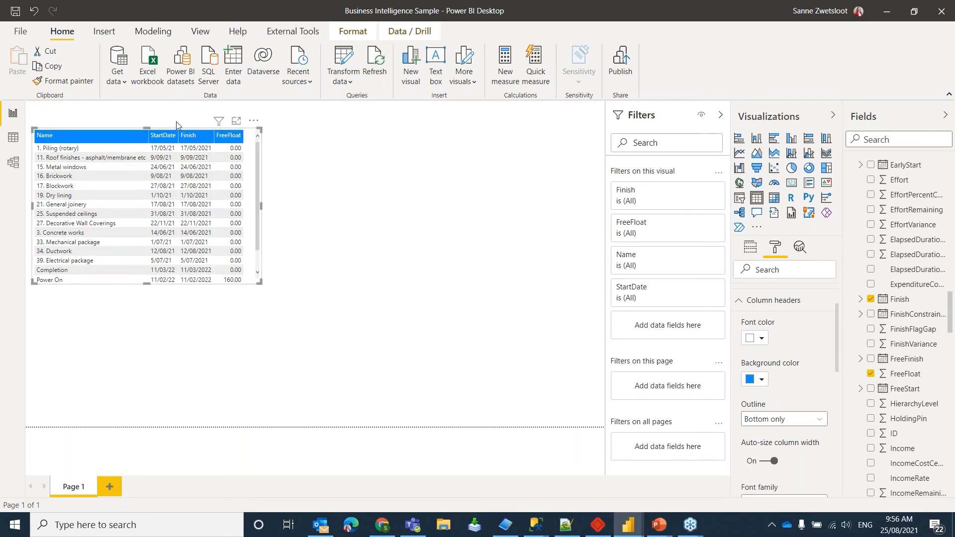
drag(259, 282, 289, 338)
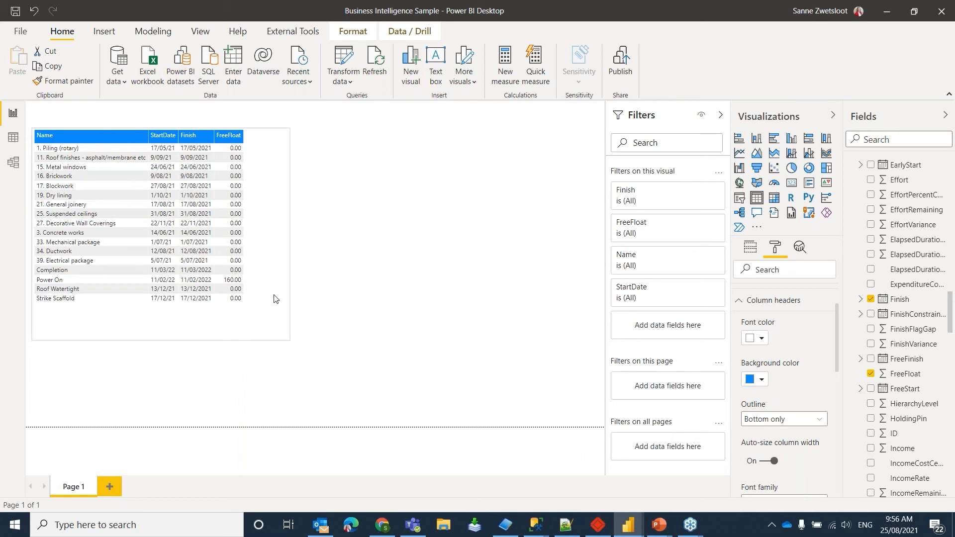
Lower the milestone table's upper edge to free space above it for a page title
click(165, 120)
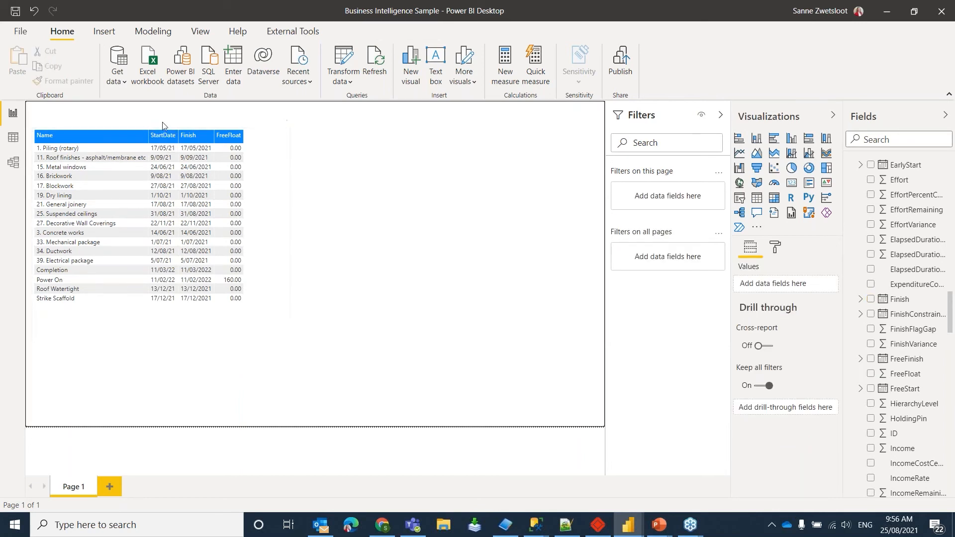
click(273, 161)
drag(162, 129, 163, 174)
click(165, 125)
Add a text box titled "BUSINESS INTELLIGENCE DASHBOARD" at font size 24 and shorten it to fit above the milestone table
click(436, 65)
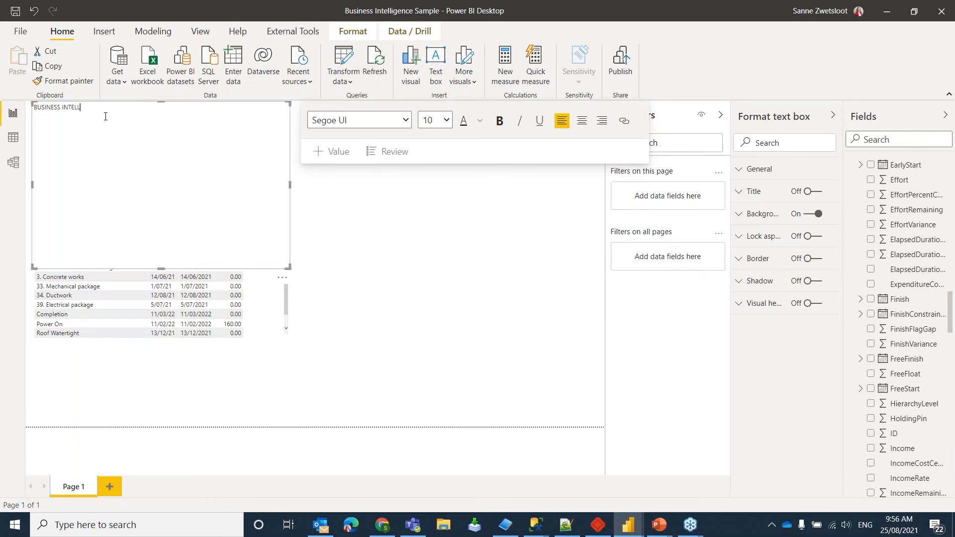
text(BUSINESS INTELLIGENCE DASHBOARD)
drag(178, 108, 10, 111)
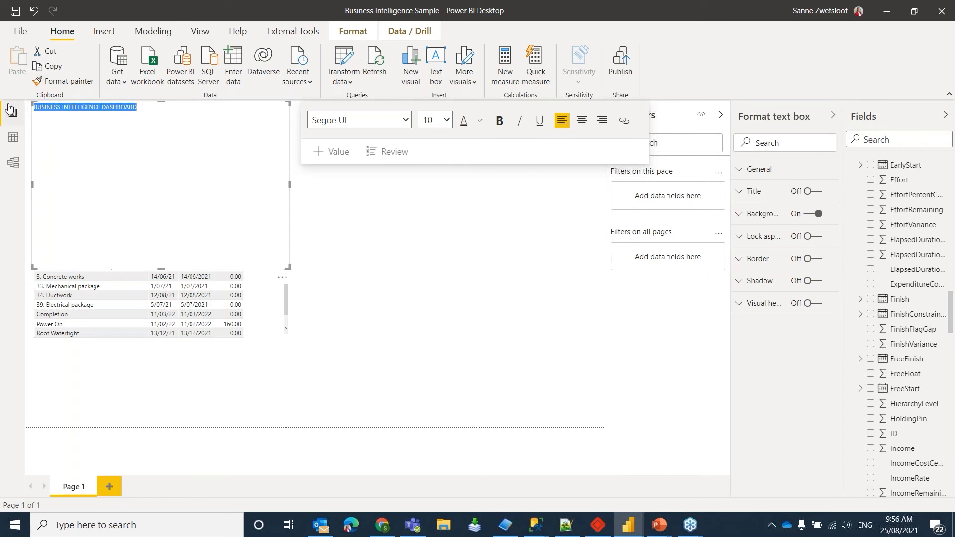
click(447, 121)
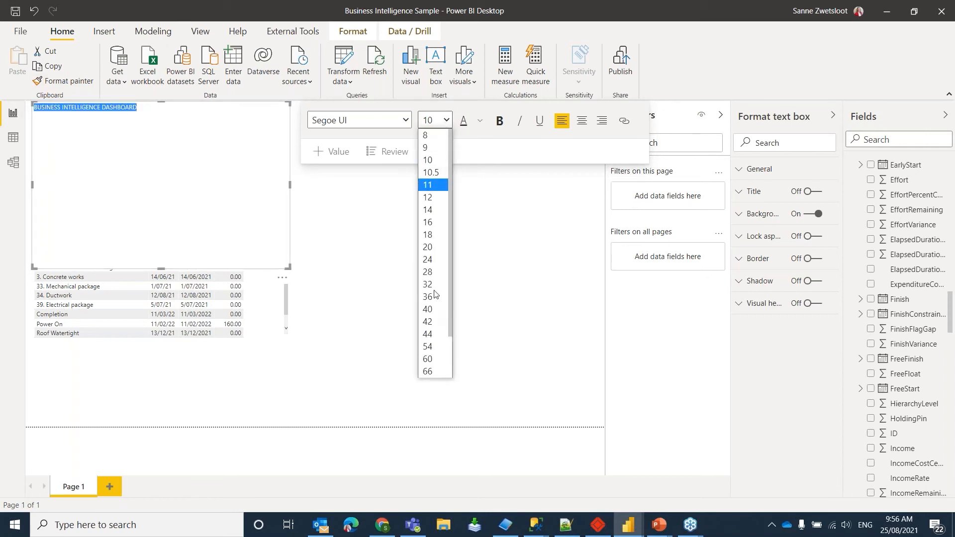
click(429, 259)
drag(160, 267, 158, 145)
click(341, 159)
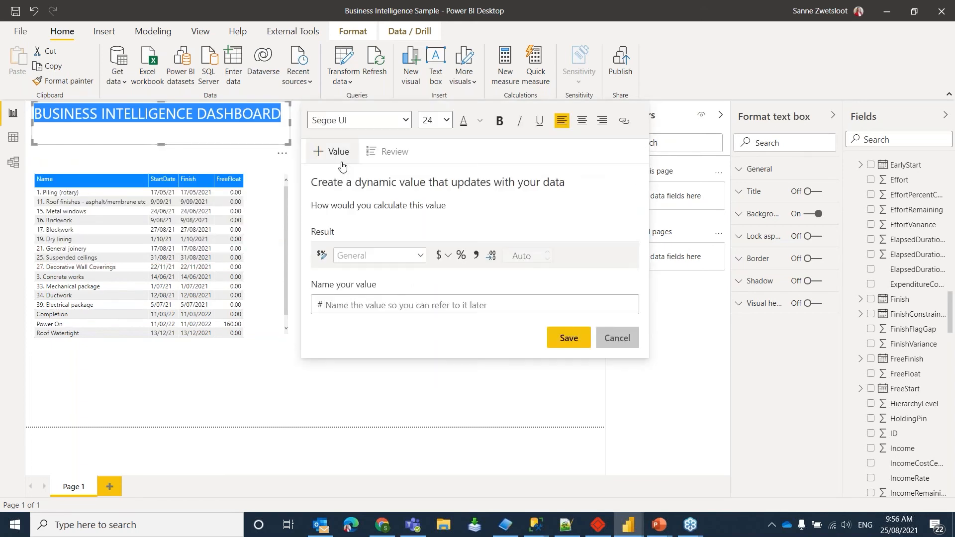
Delete the dynamic value placeholder inserted before the dashboard title and close the text box editor
click(405, 418)
click(279, 124)
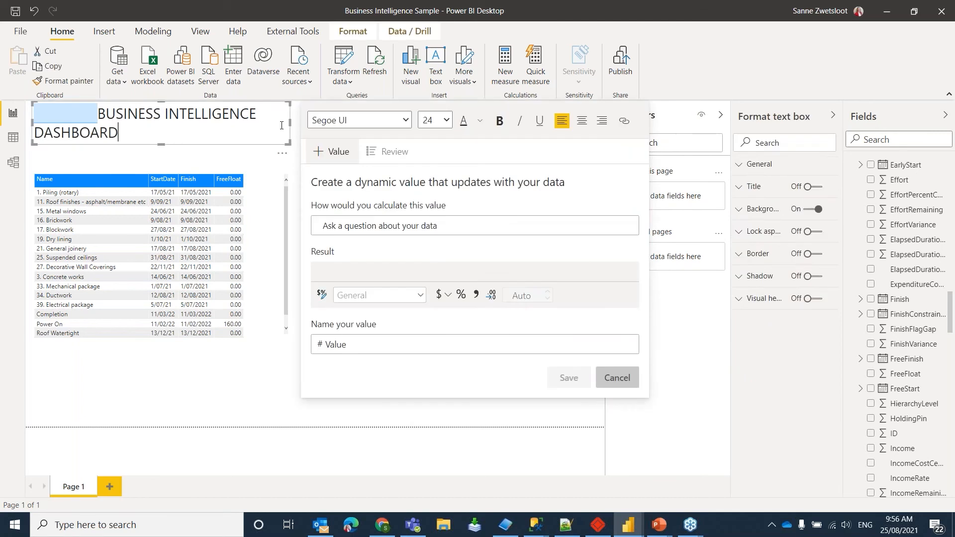
click(296, 128)
click(273, 125)
click(102, 114)
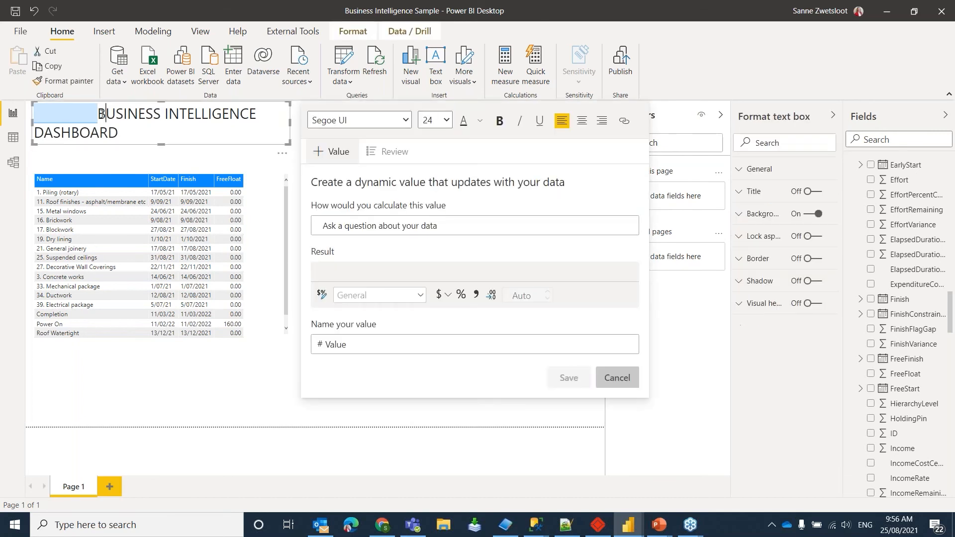
key(BackSpace)
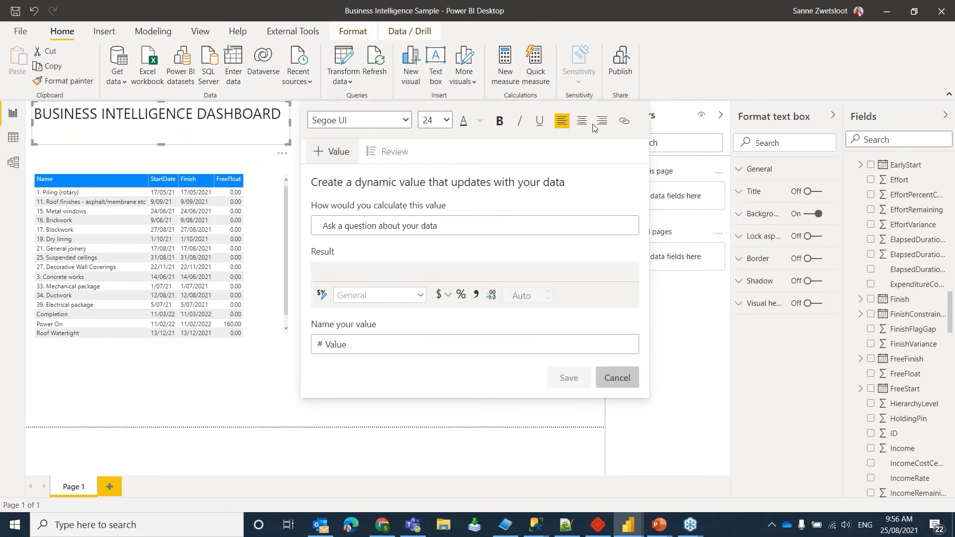
click(469, 422)
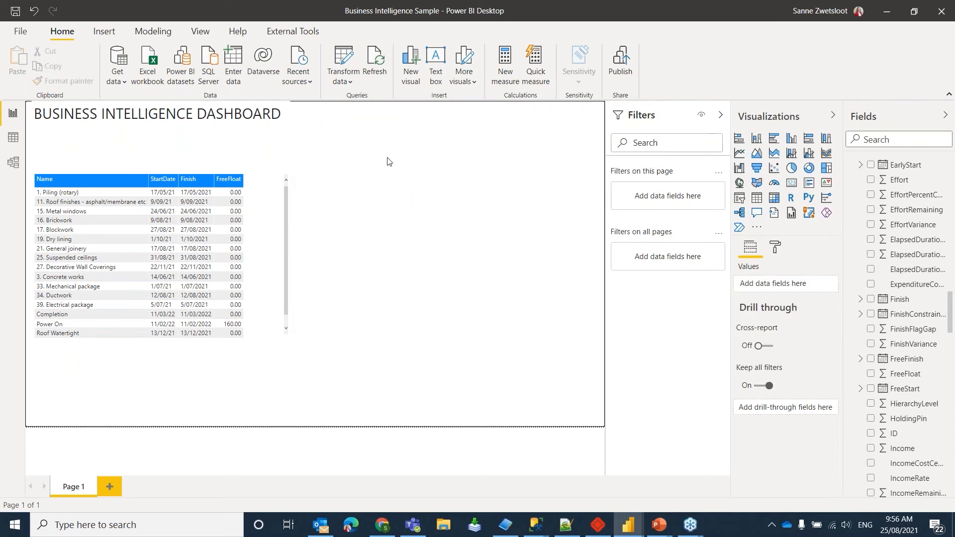
Add a slicer to the page and populate it with the LongName field from the Project table
click(740, 200)
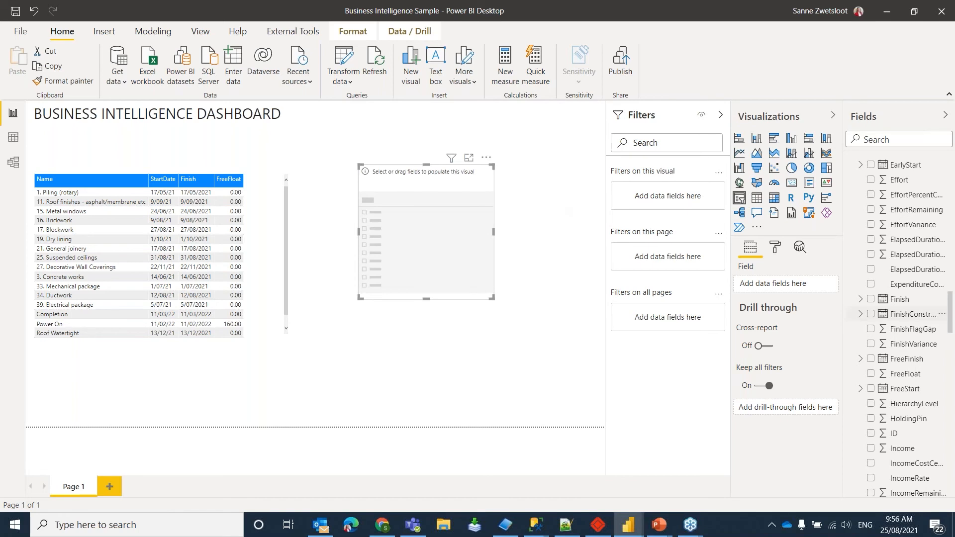
scroll(951, 321, up, 15)
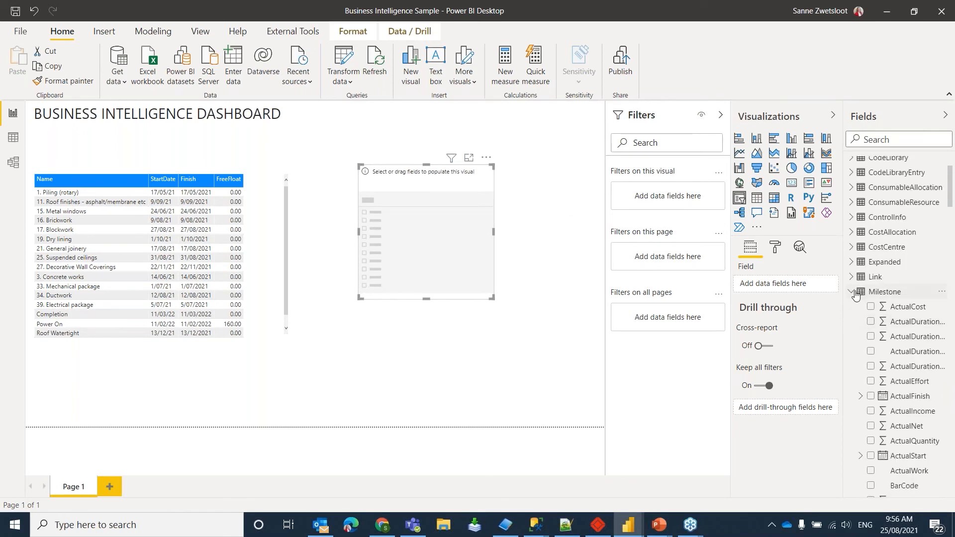
click(851, 293)
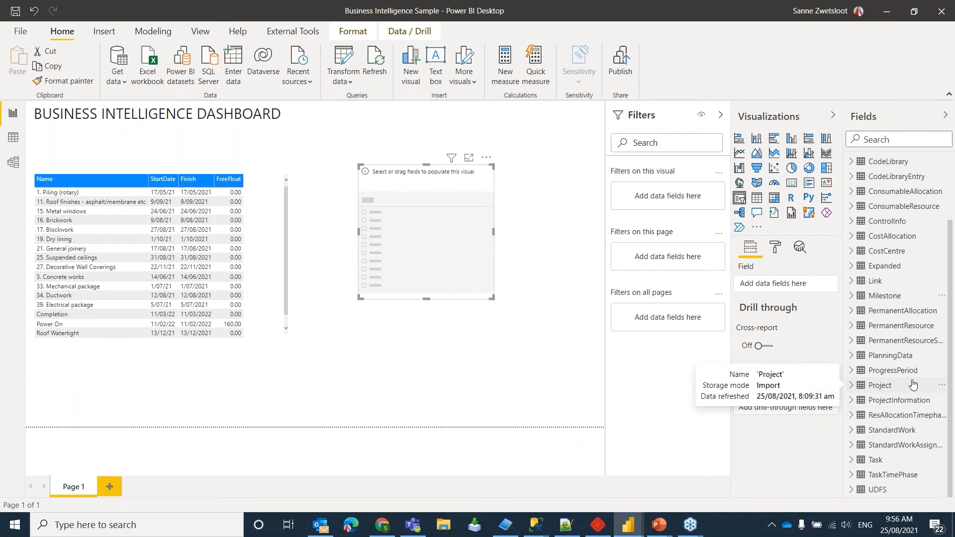
click(852, 386)
scroll(856, 390, down, 5)
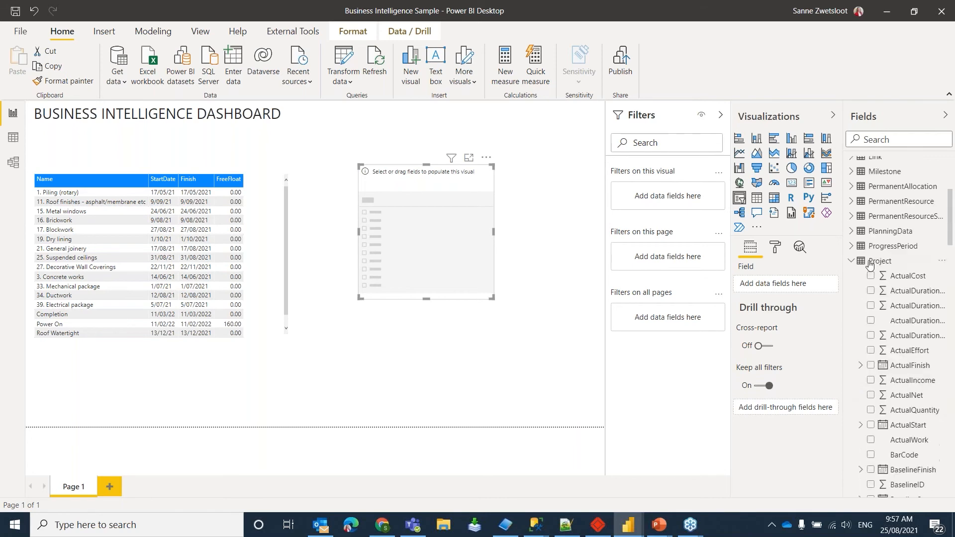
scroll(890, 308, down, 10)
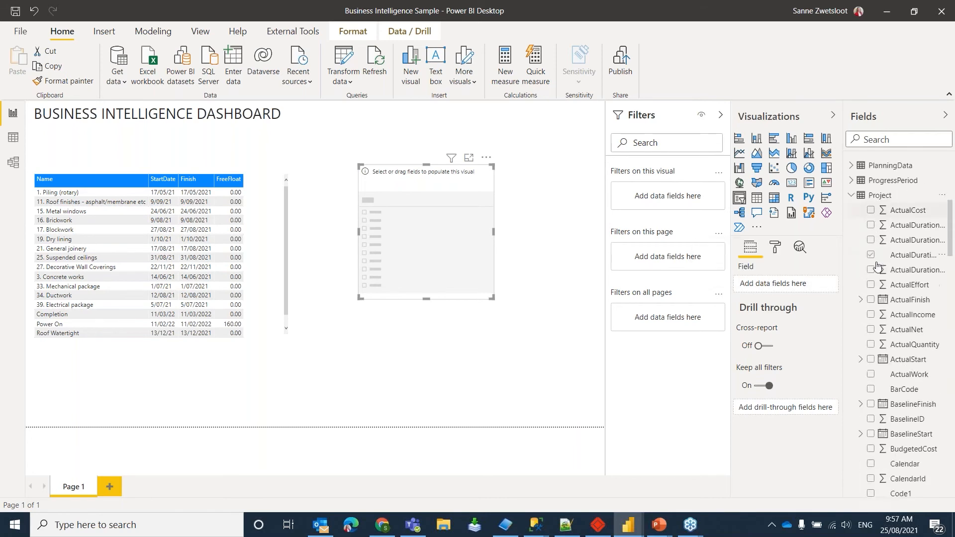
scroll(898, 336, down, 10)
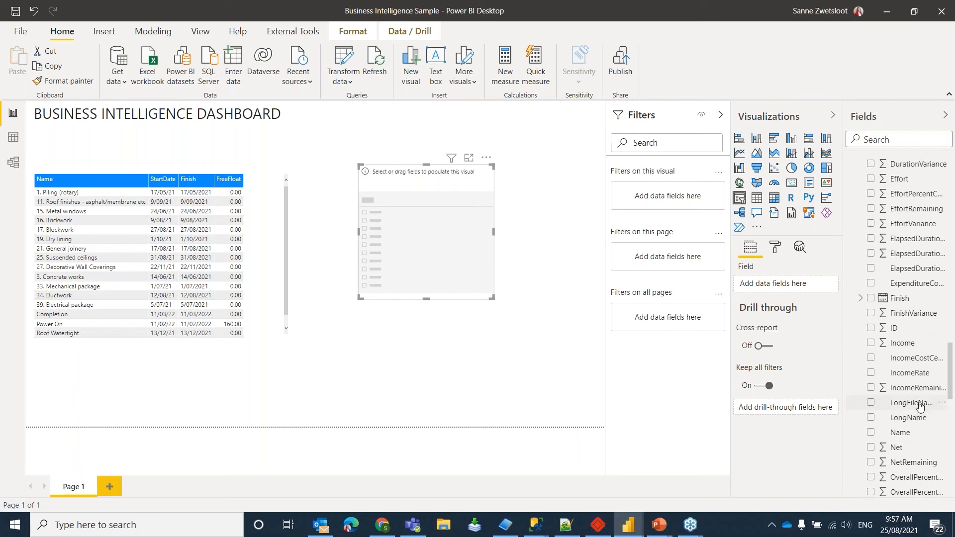
scroll(895, 278, up, 3)
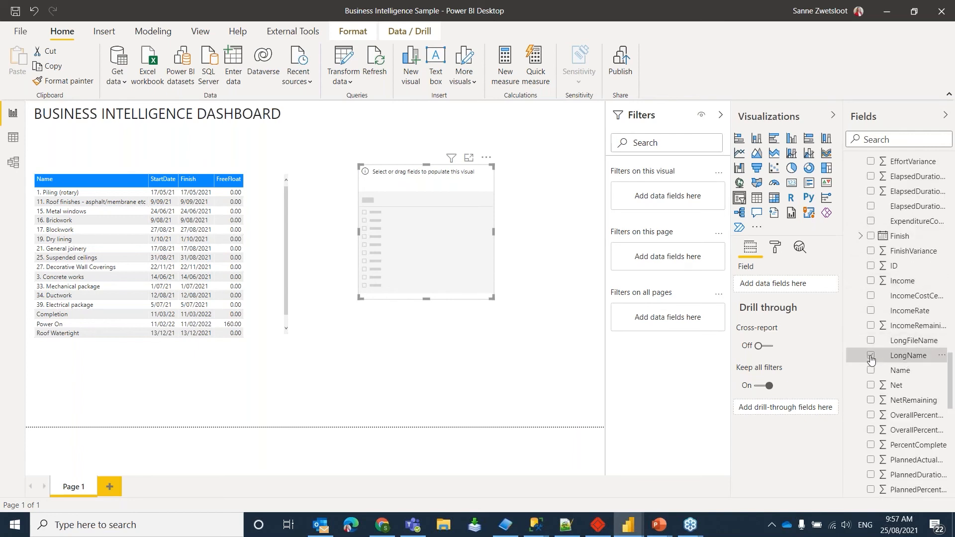
click(871, 356)
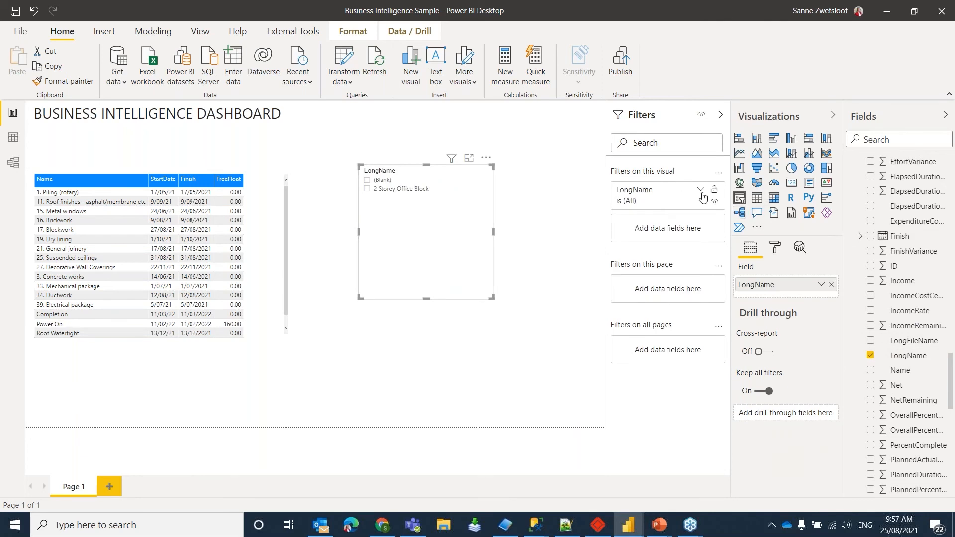
Filter the slicer to show only 2 Storey Office Block and change it to a dropdown list
click(701, 192)
click(626, 295)
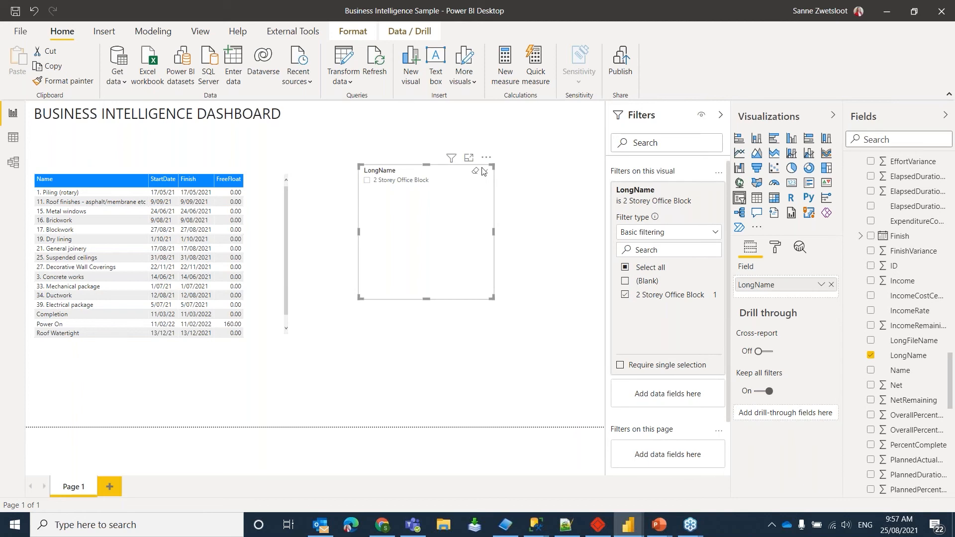
click(485, 171)
click(462, 199)
Turn on the slicer's "Select all" option and reduce its height to fit the dropdown
click(776, 248)
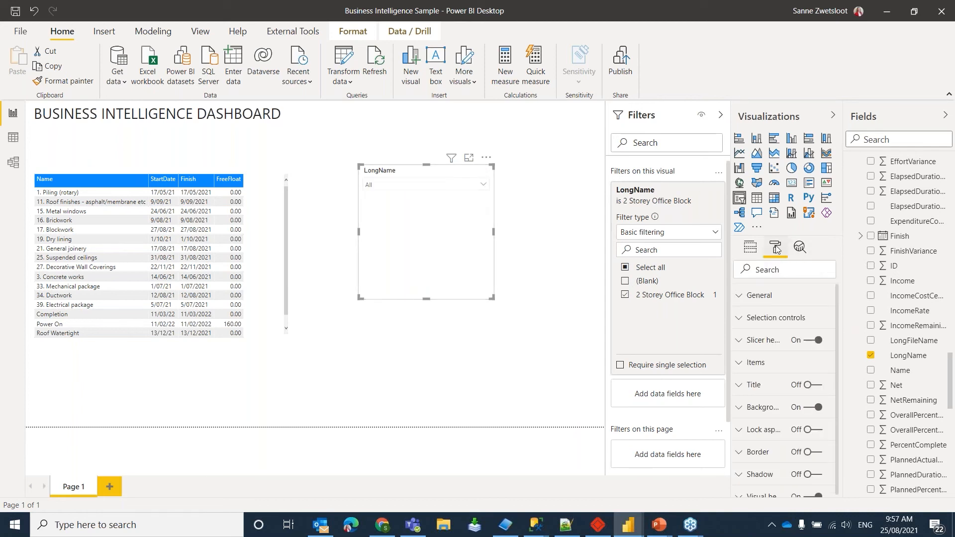
click(740, 318)
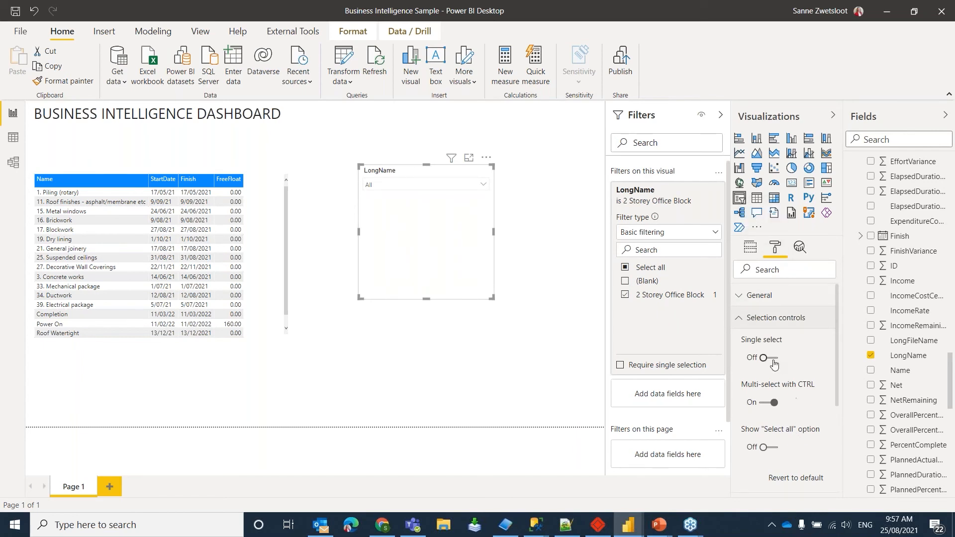
click(769, 450)
click(768, 450)
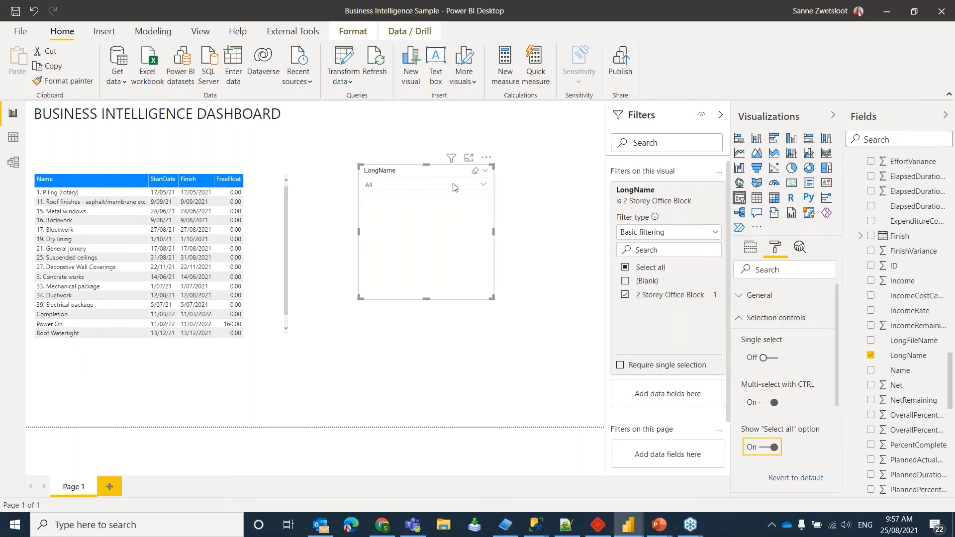
drag(426, 165, 428, 194)
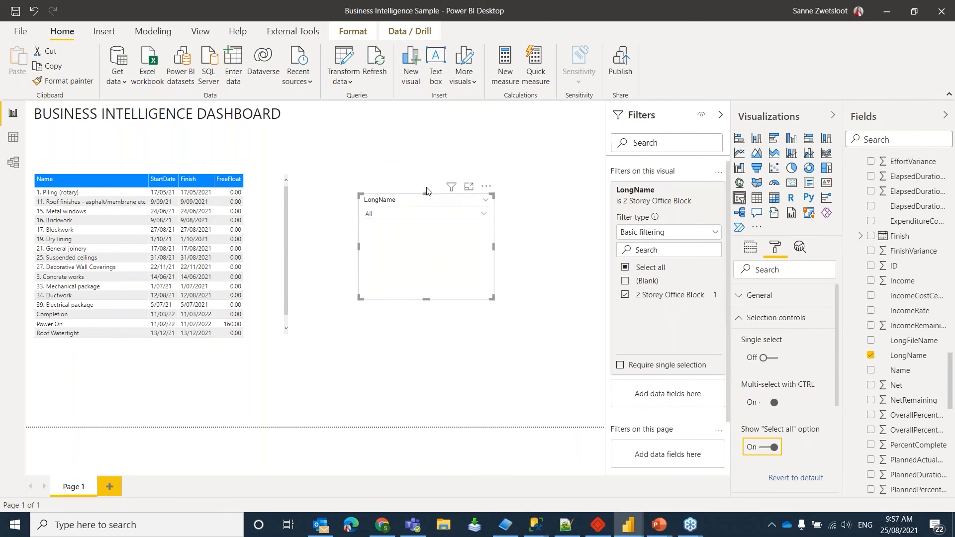
drag(424, 296, 426, 241)
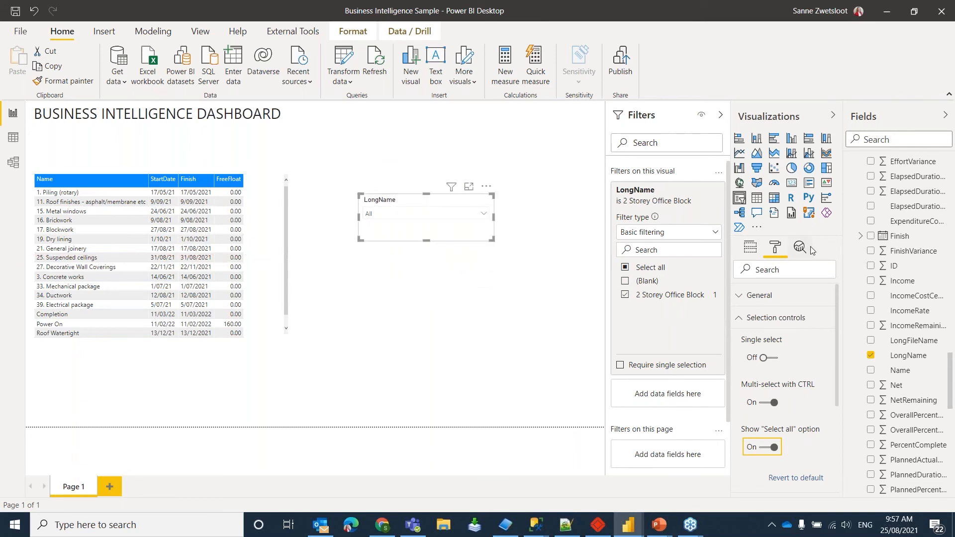
Rename the slicer's field as Project Name and reposition the slicer beside the milestone table
click(748, 249)
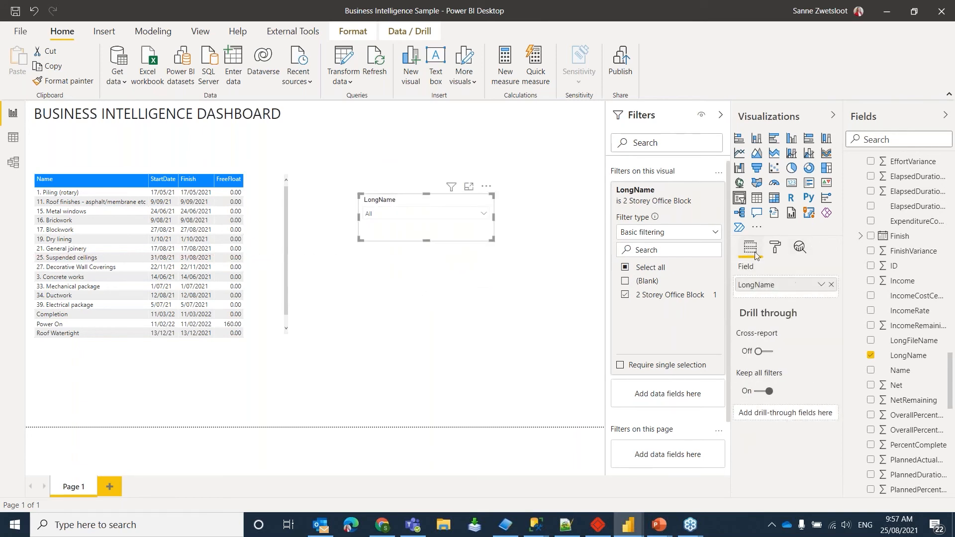
double_click(760, 287)
text(p)
text(Project Name)
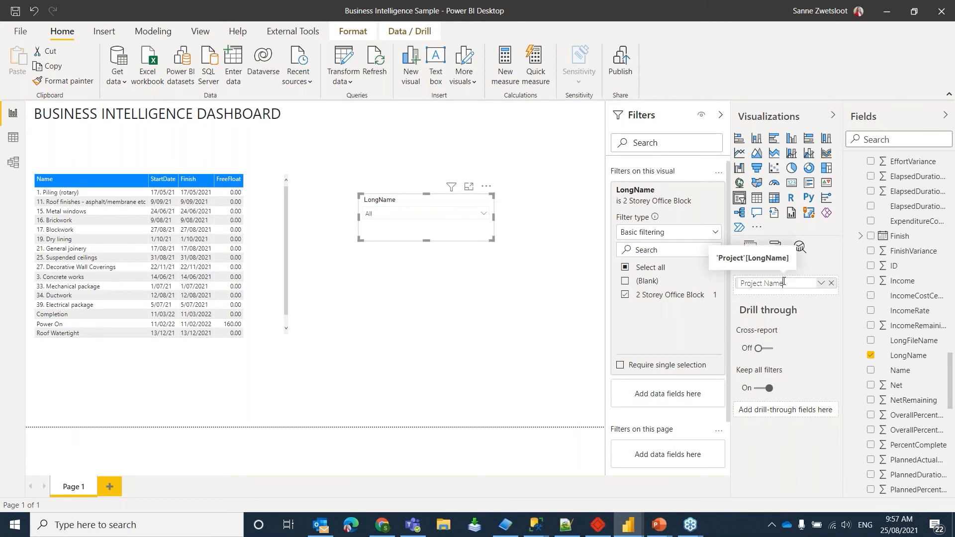
drag(408, 199, 384, 186)
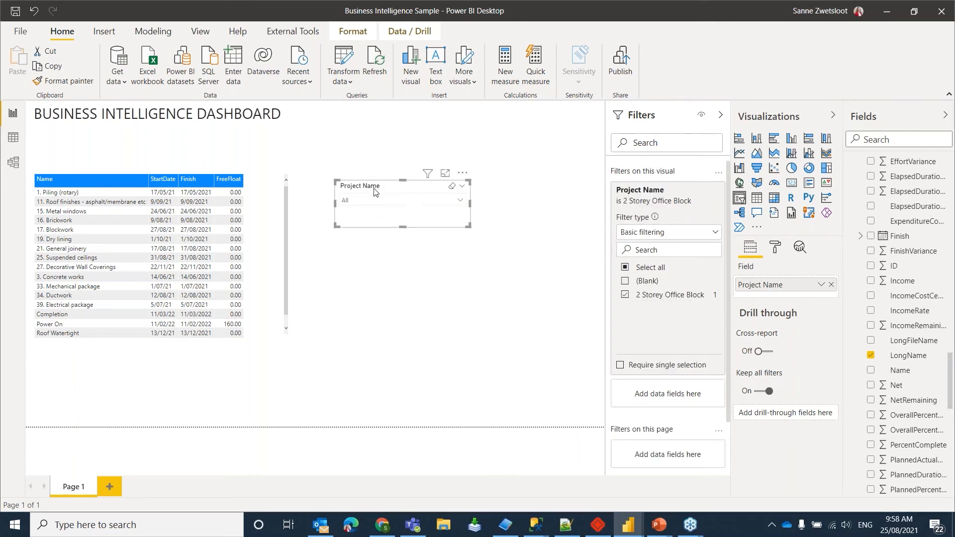
click(391, 198)
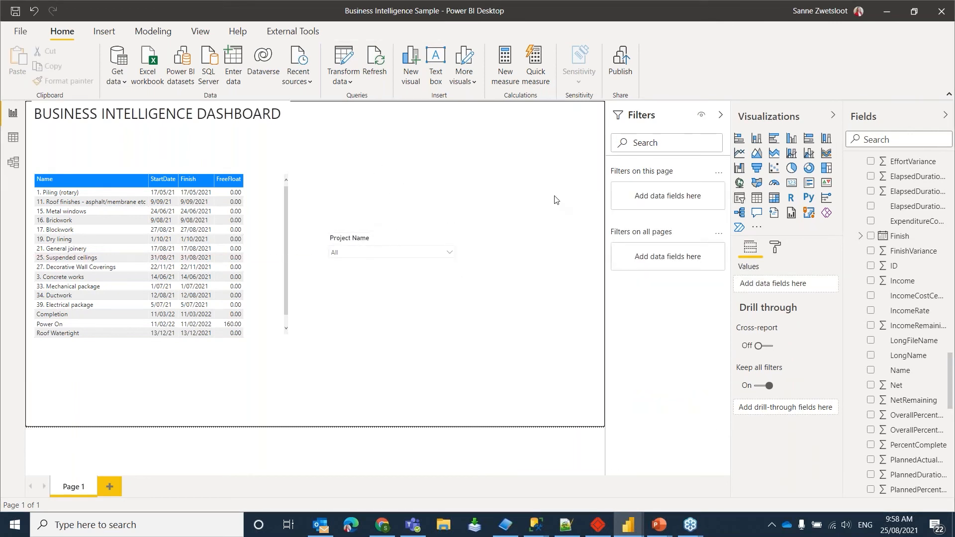
Insert the Elecosoft-Powerproject_RGB image from the Dashboard images folder and fit it into the page's upper right corner
click(104, 31)
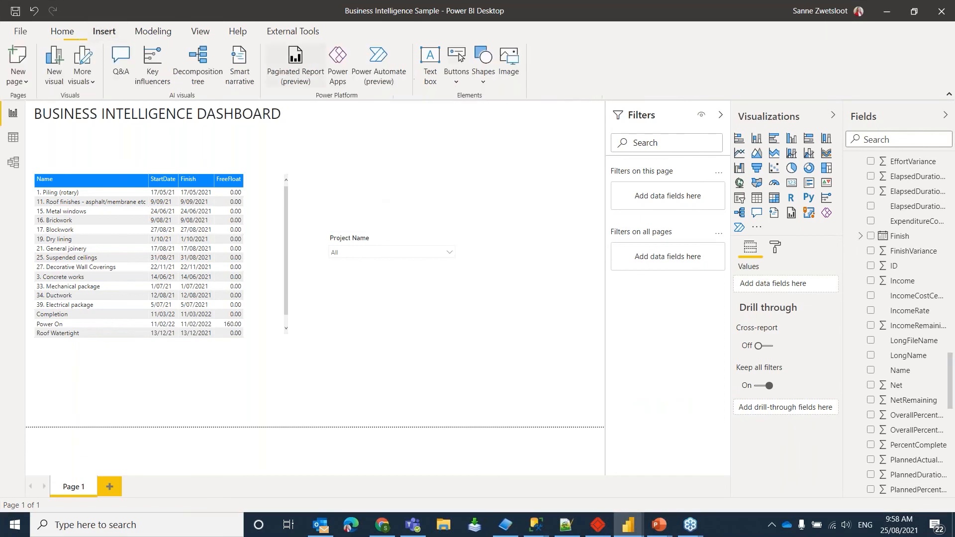
click(509, 62)
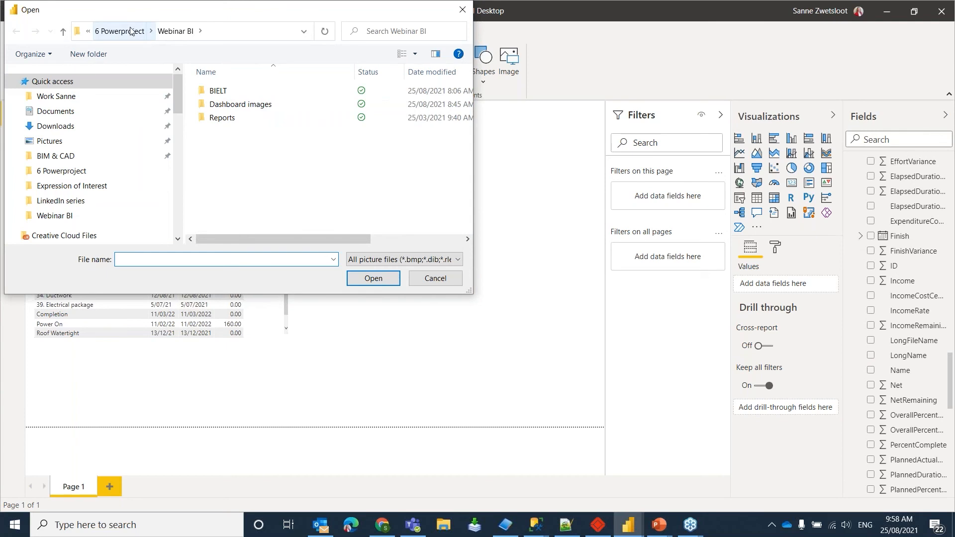
click(245, 105)
double_click(245, 105)
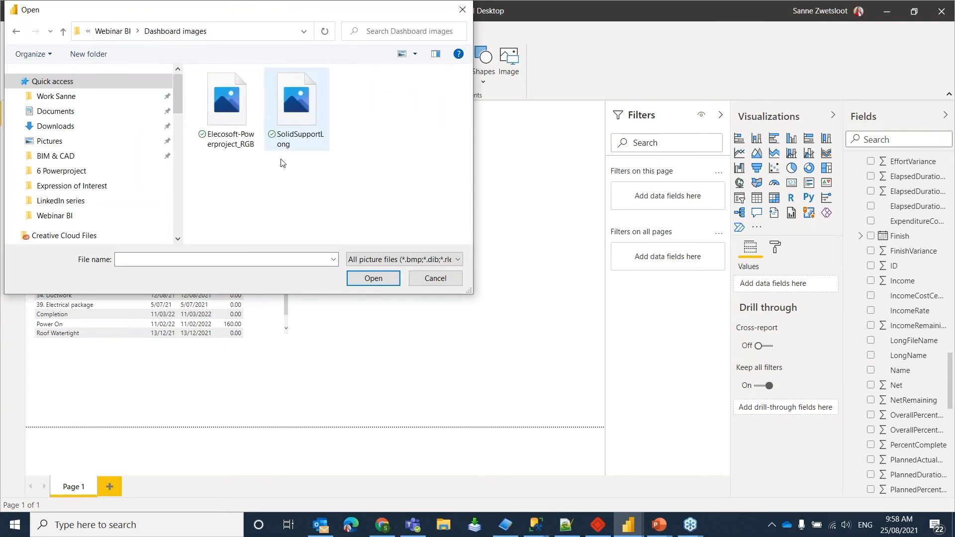
click(240, 100)
double_click(240, 100)
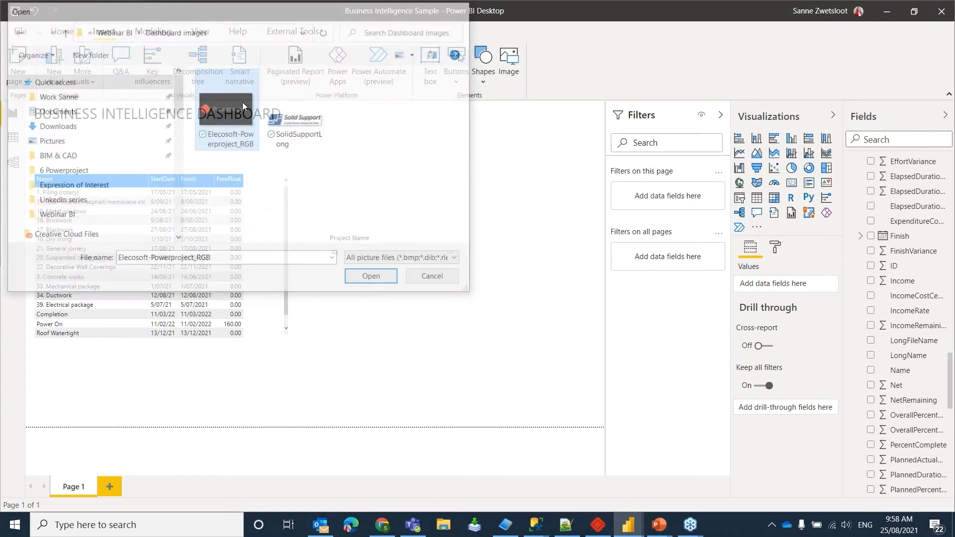
drag(432, 157, 576, 139)
drag(468, 168, 393, 197)
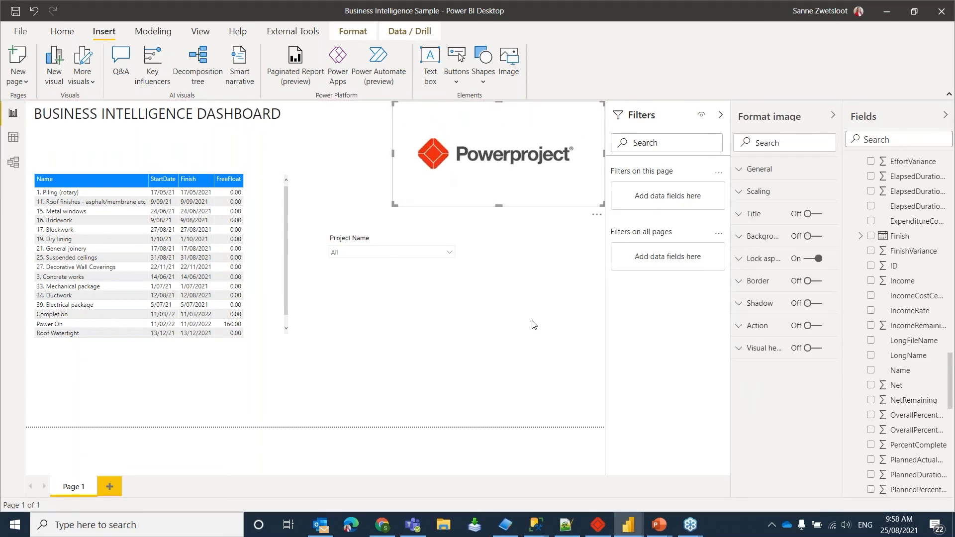
click(533, 323)
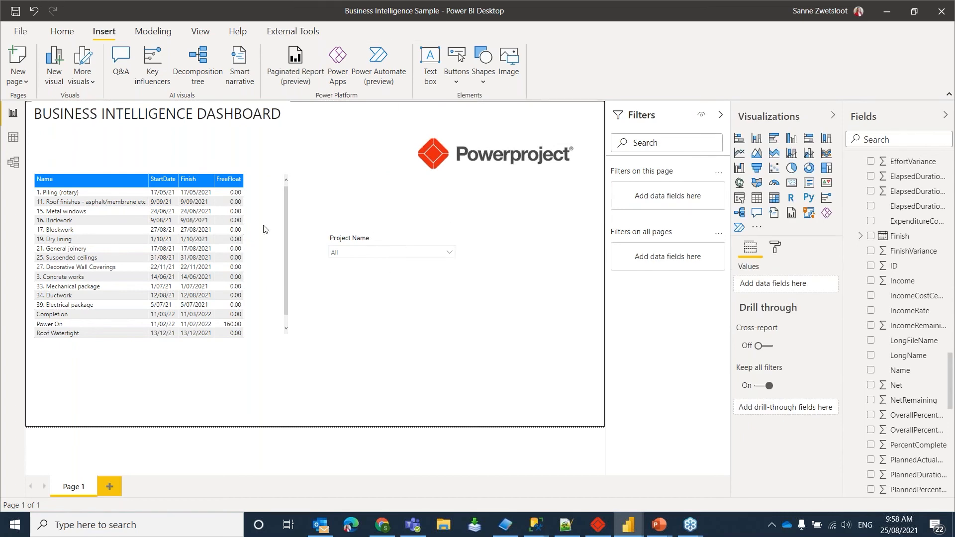
Sort the milestone table by Finish in ascending order and resize it to sit just below the title, freeing space beneath it
click(268, 189)
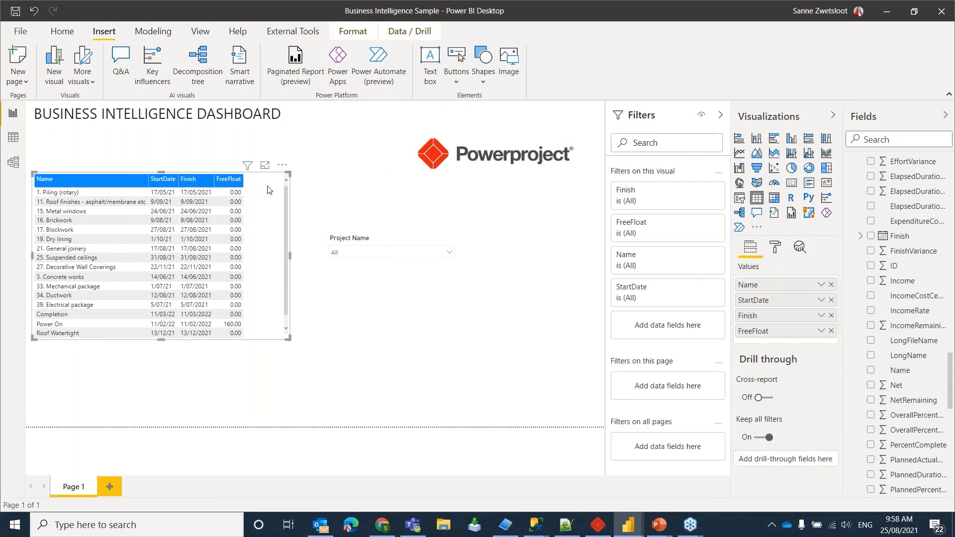
click(189, 179)
drag(161, 173, 165, 134)
drag(160, 339, 171, 274)
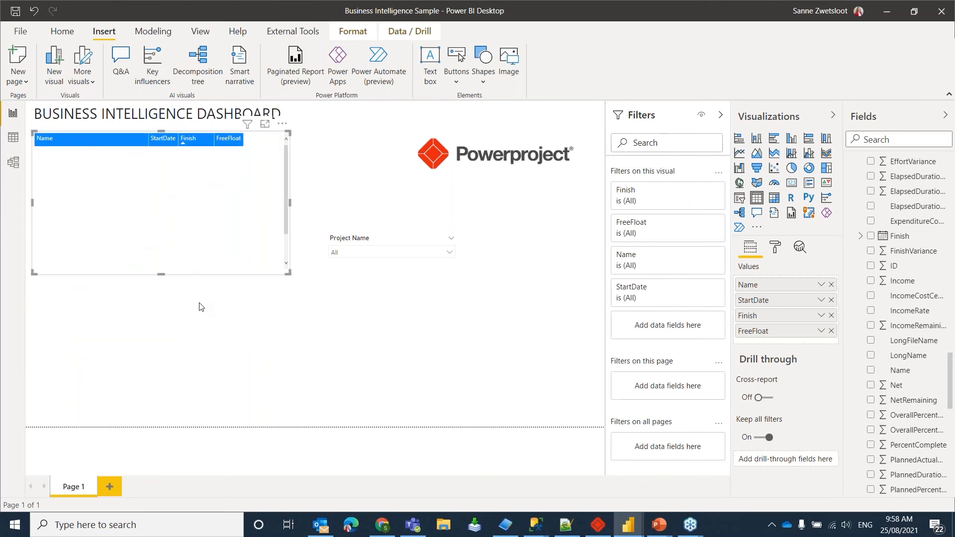
click(242, 352)
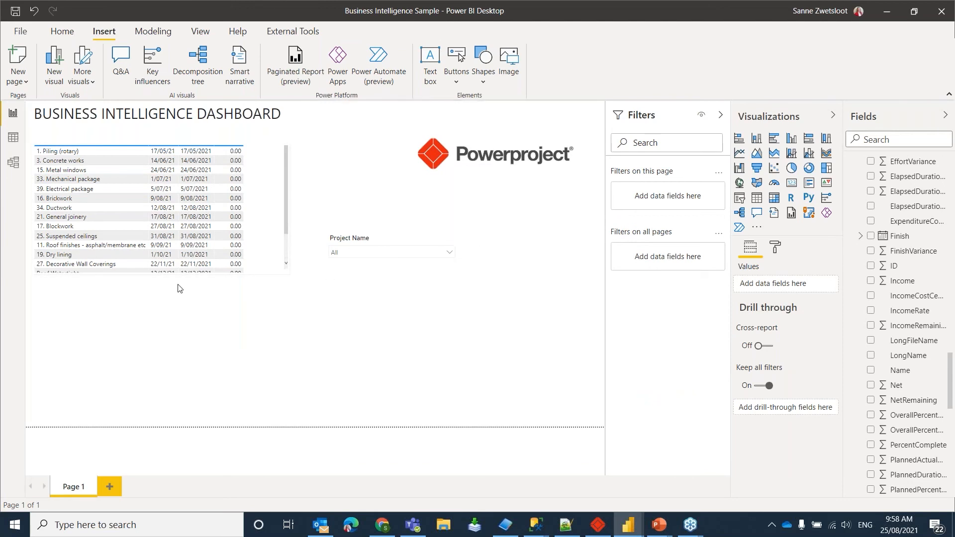
click(163, 275)
drag(160, 275, 161, 295)
click(309, 324)
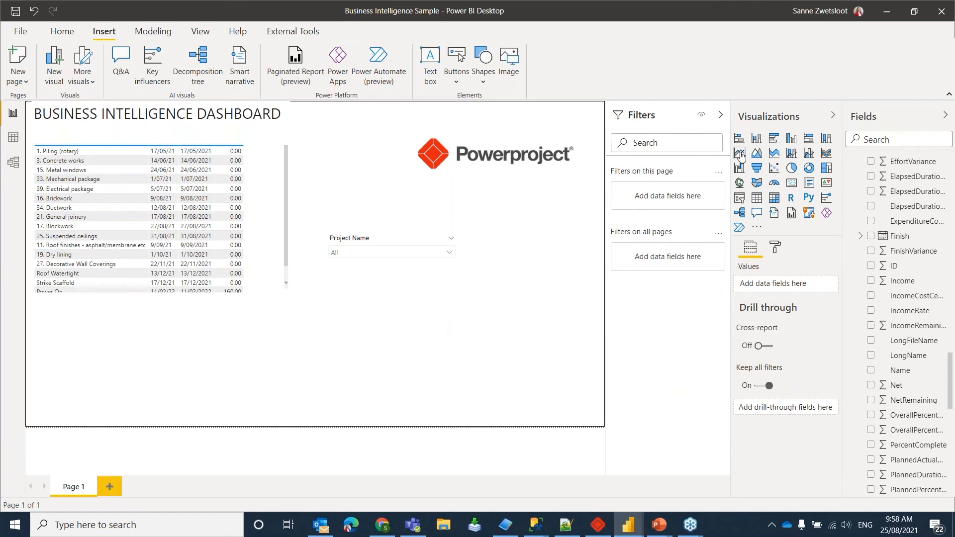
Add an empty line chart below the milestone table and stretch it across the full page width
click(741, 154)
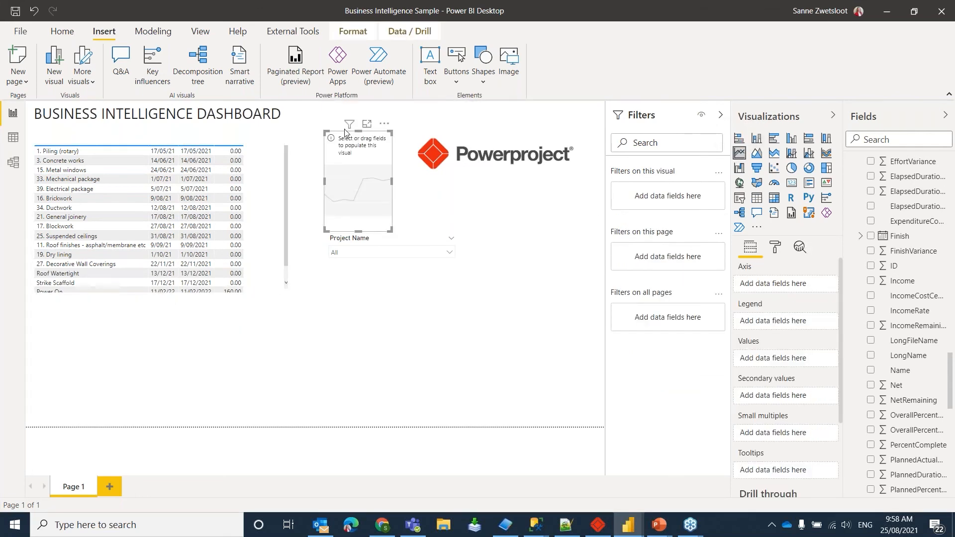
drag(345, 132, 47, 315)
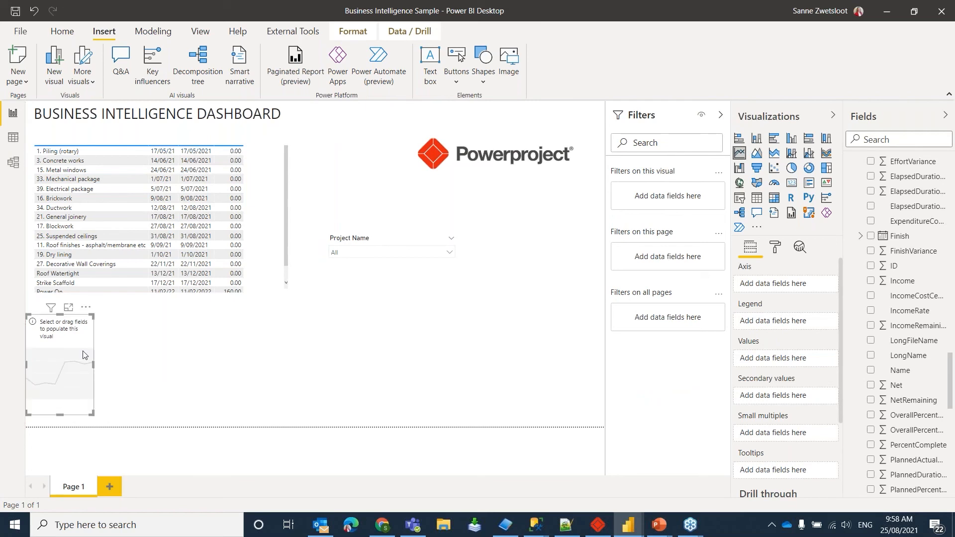
drag(94, 366, 628, 368)
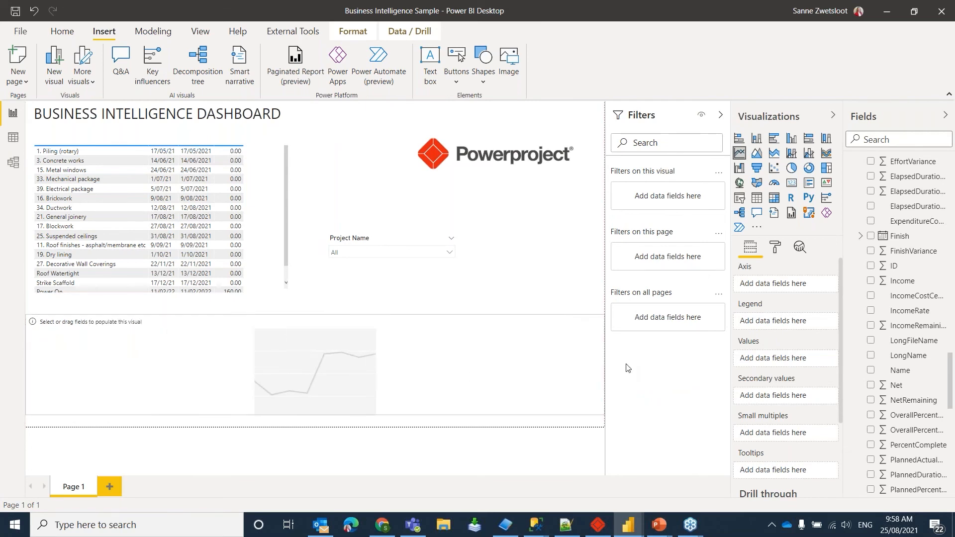
Enlarge the empty line chart downward to the page's lower edge and upward to just below the milestone table
drag(315, 419, 319, 428)
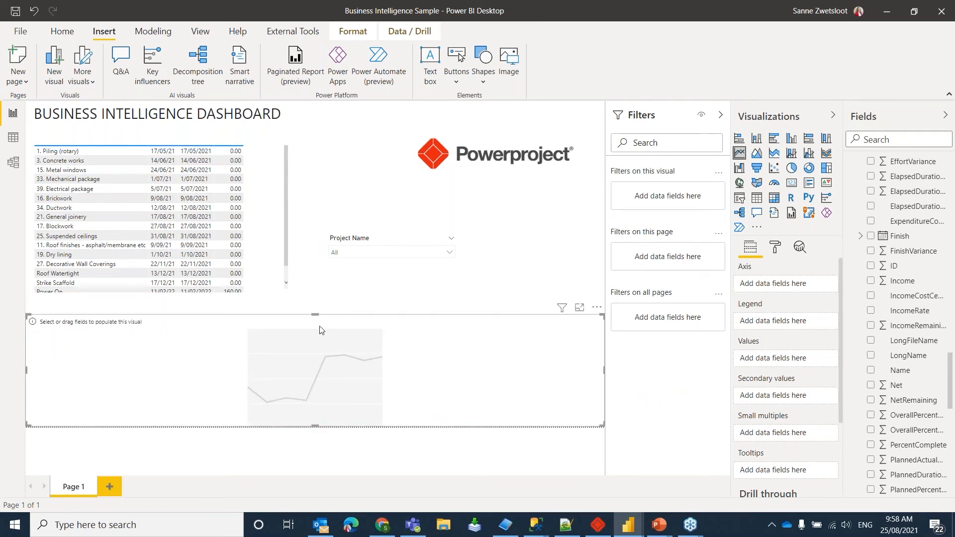
drag(316, 314, 314, 305)
Add the Effort field from the Task table as the line chart's values
scroll(914, 257, up, 12)
scroll(954, 293, up, 10)
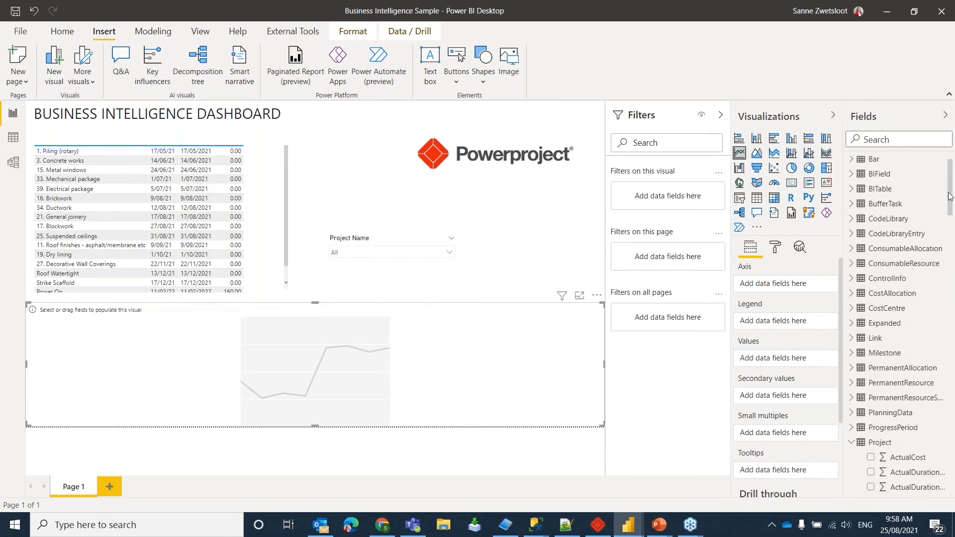
click(852, 339)
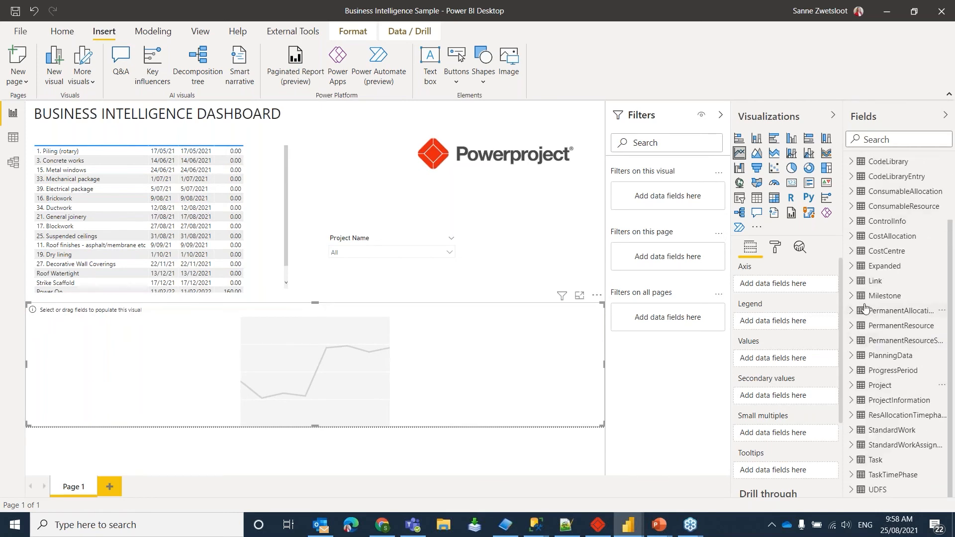
click(852, 460)
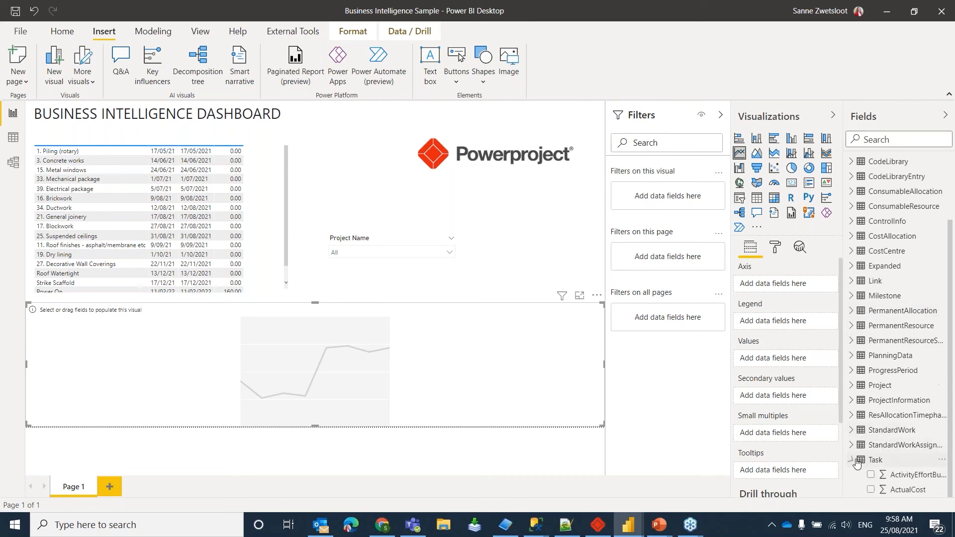
scroll(879, 448, down, 3)
scroll(901, 407, down, 3)
scroll(901, 369, down, 5)
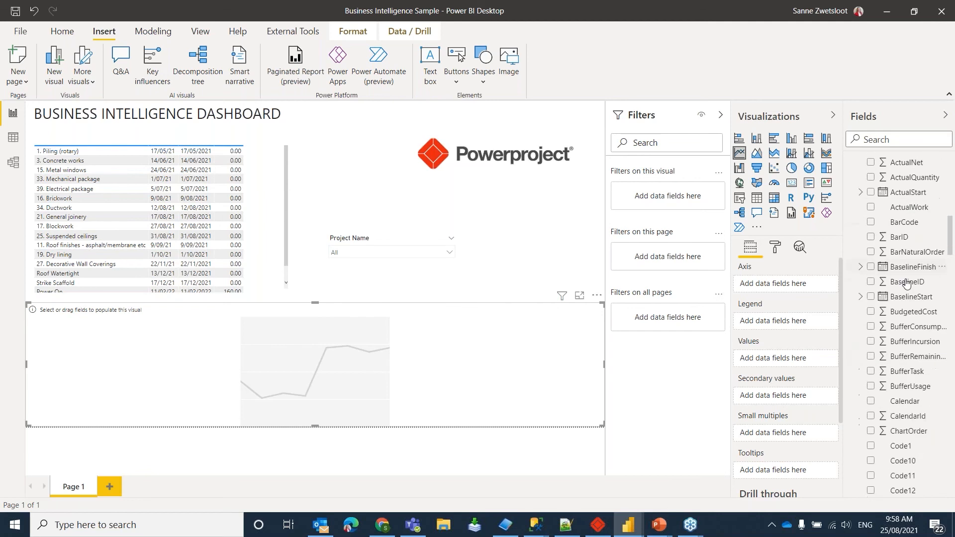
scroll(889, 357, down, 6)
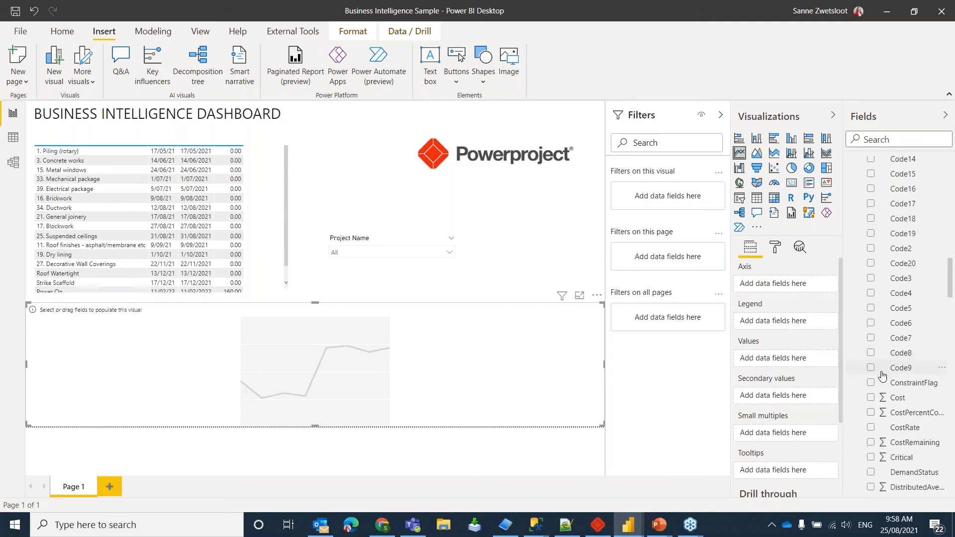
scroll(887, 409, down, 5)
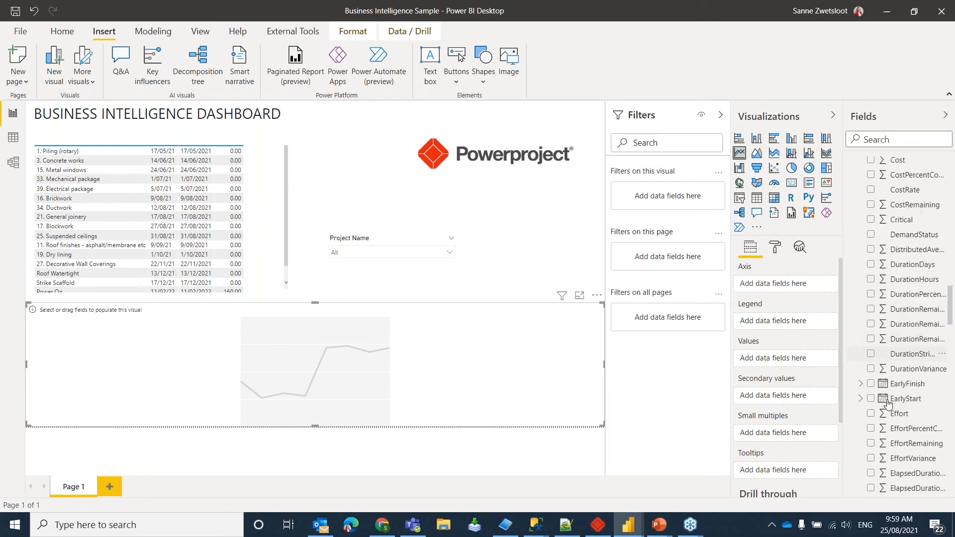
click(870, 404)
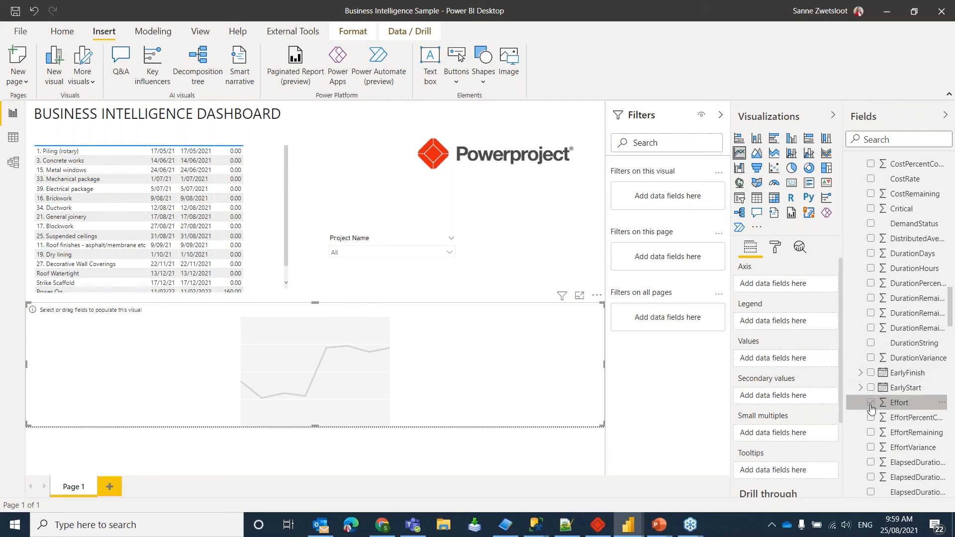
Add the Task table's StartDate to the chart's axis, using the plain StartDate instead of the date hierarchy
scroll(890, 398, down, 6)
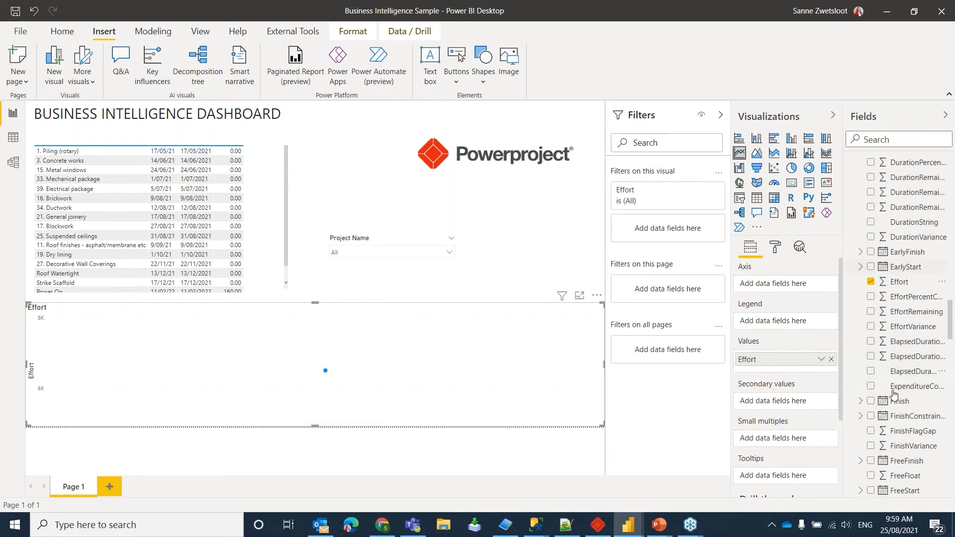
scroll(894, 393, down, 5)
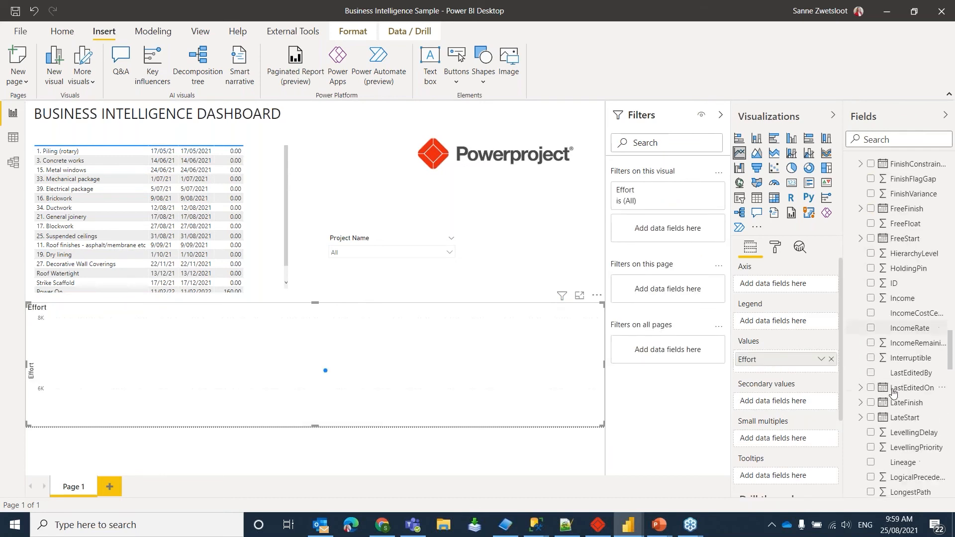
scroll(894, 358, down, 10)
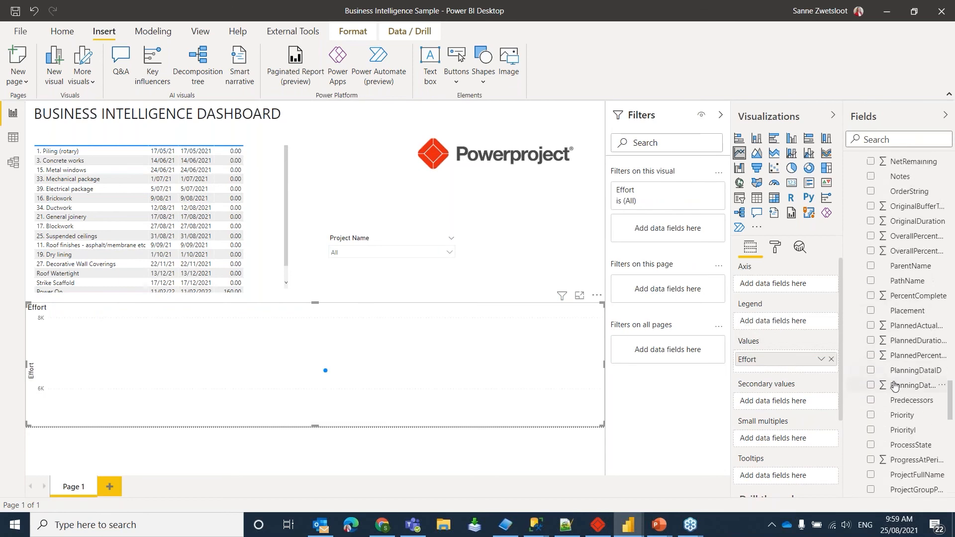
scroll(890, 393, down, 3)
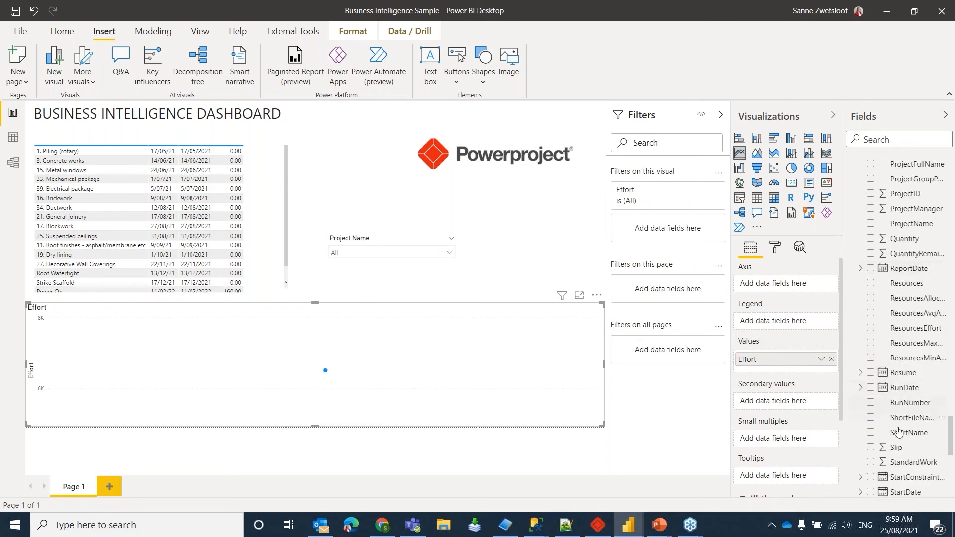
click(871, 493)
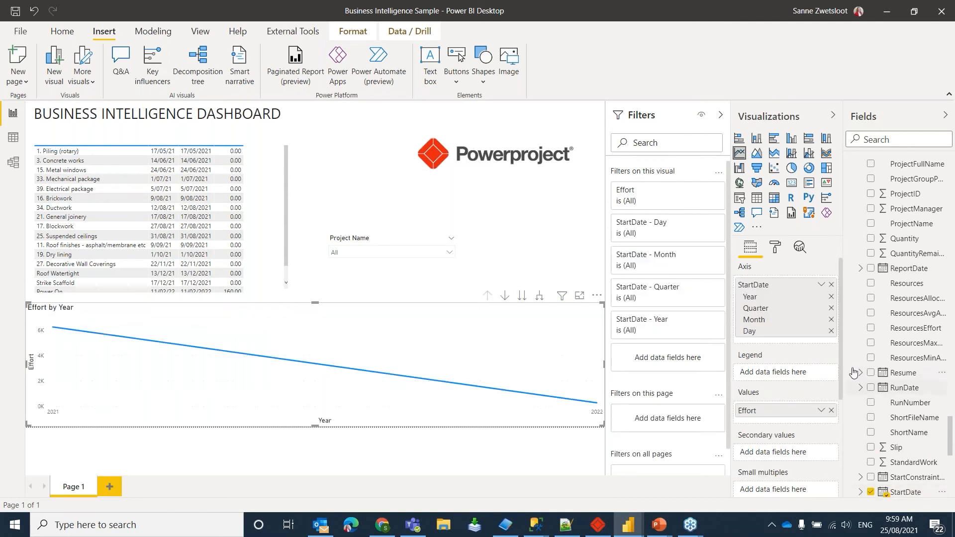
click(822, 285)
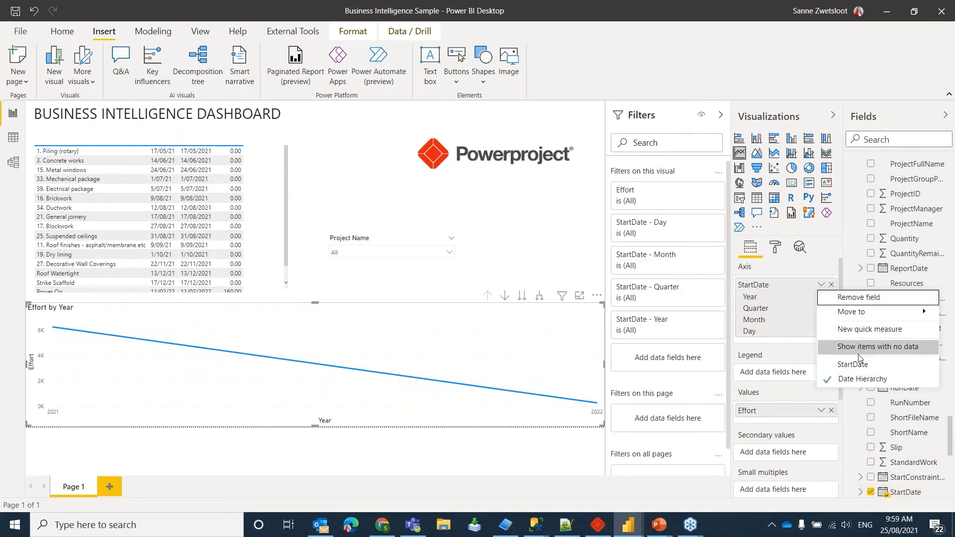
click(862, 369)
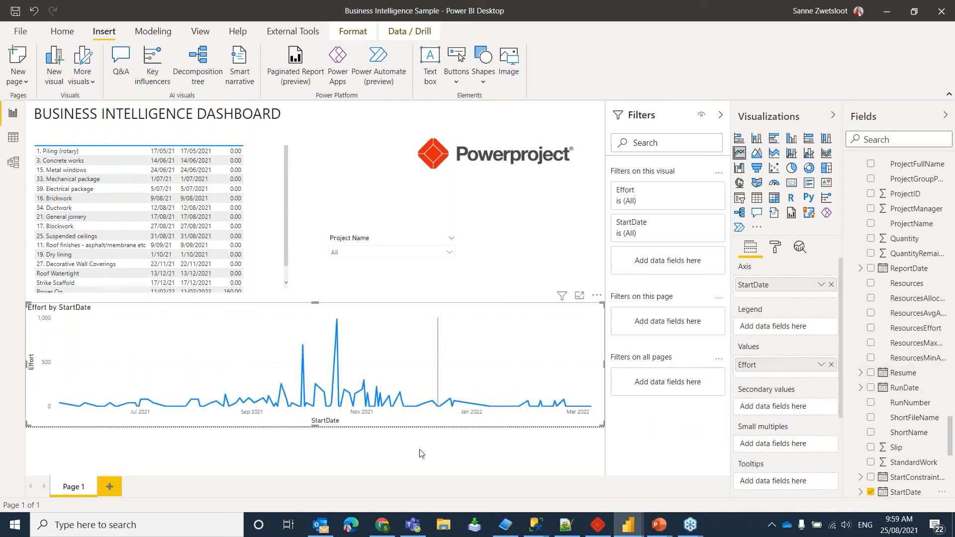
Inspect the Effort values at individual dates along the line chart, including the highest peak
mouse_move(336, 363)
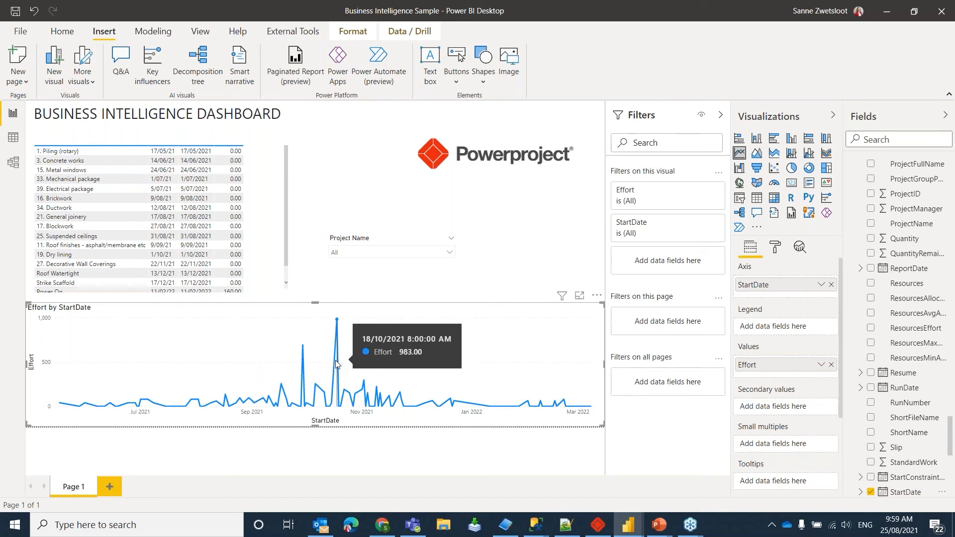
click(407, 463)
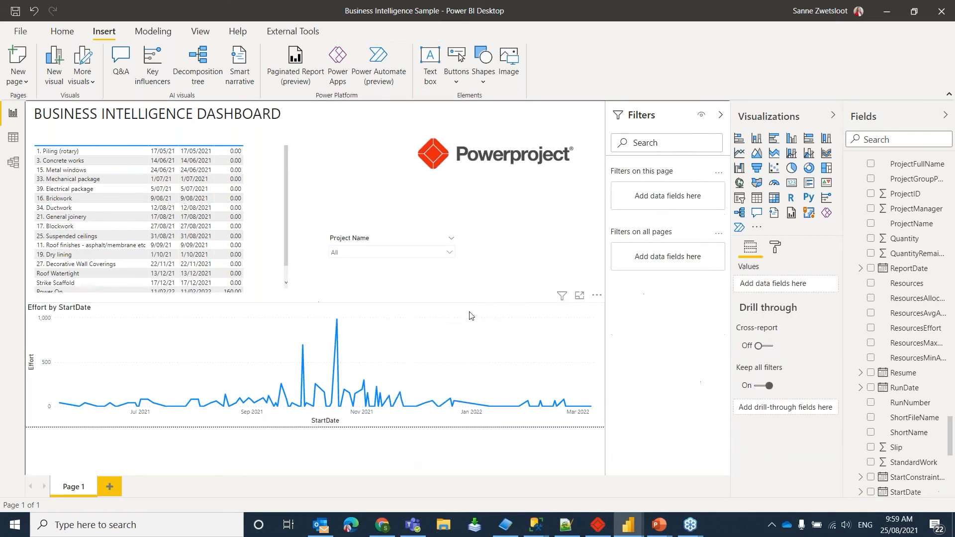
click(423, 321)
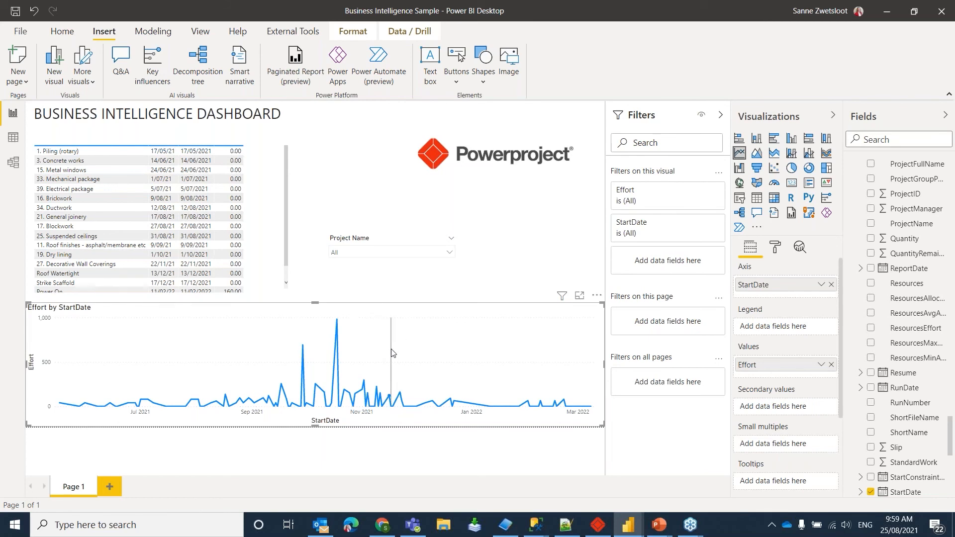
mouse_move(391, 353)
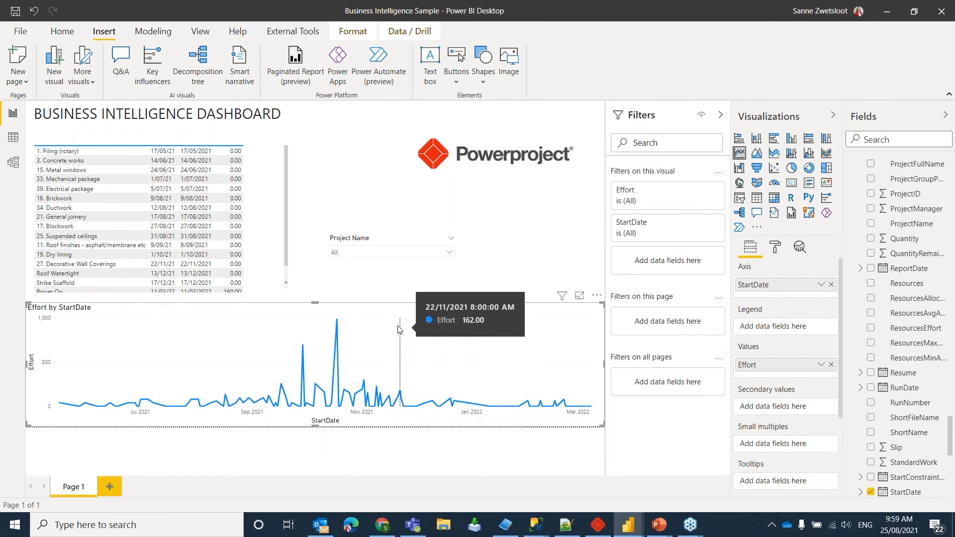
click(403, 297)
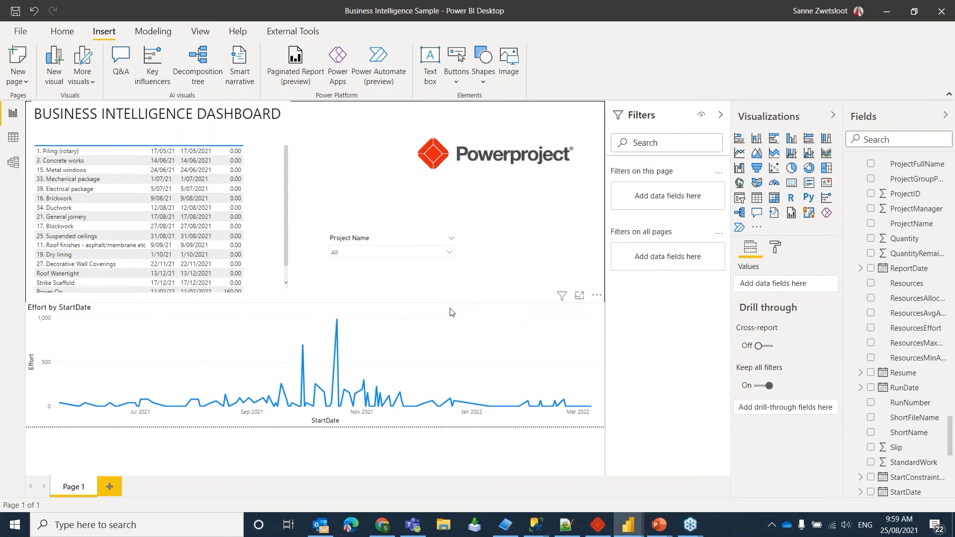
click(451, 312)
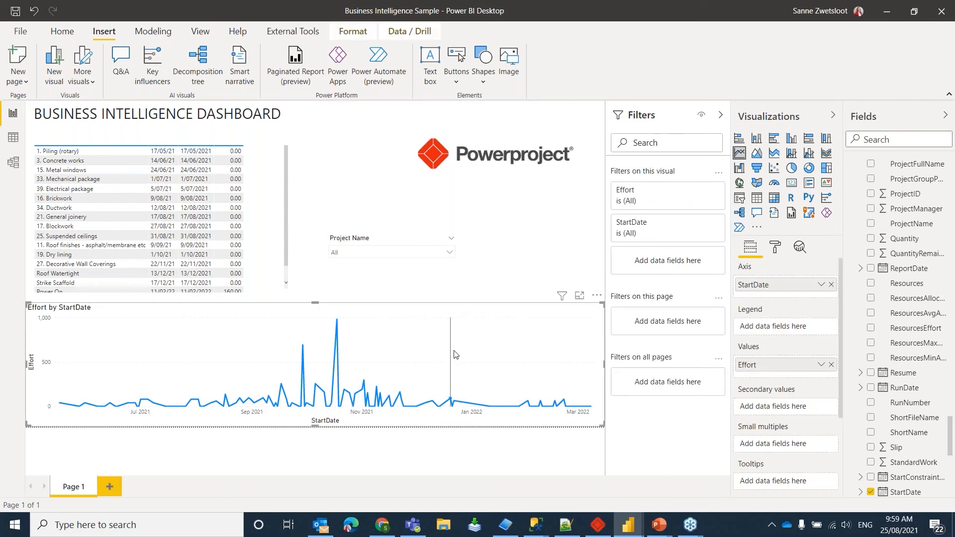
click(475, 296)
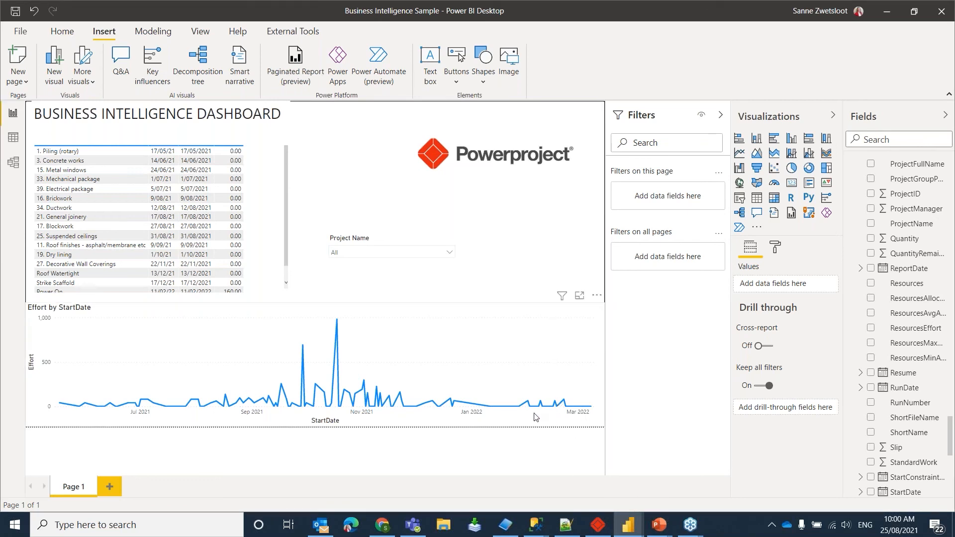
Switch to the Sales BI Demo - Elecosoft report and view its Project Detail and Projects pages
mouse_move(622, 533)
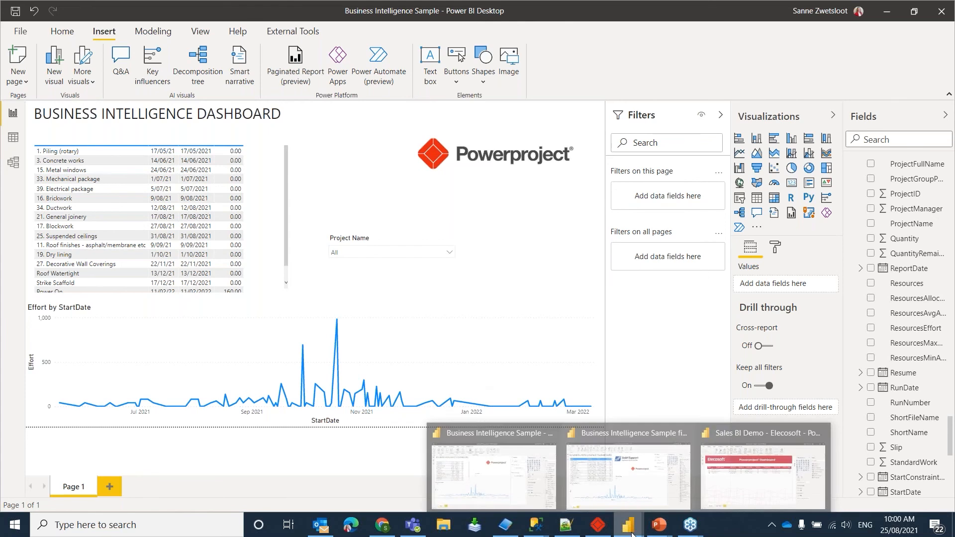
click(770, 474)
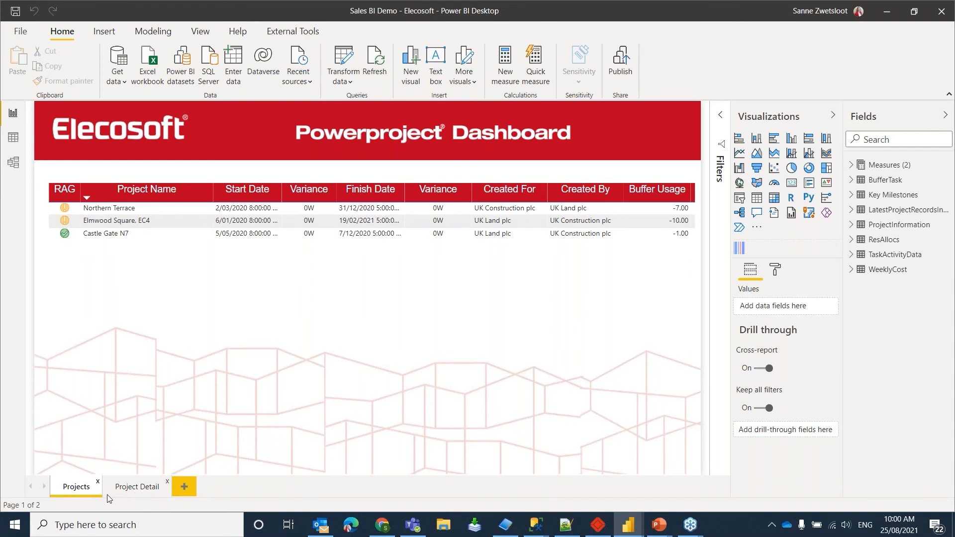
click(133, 487)
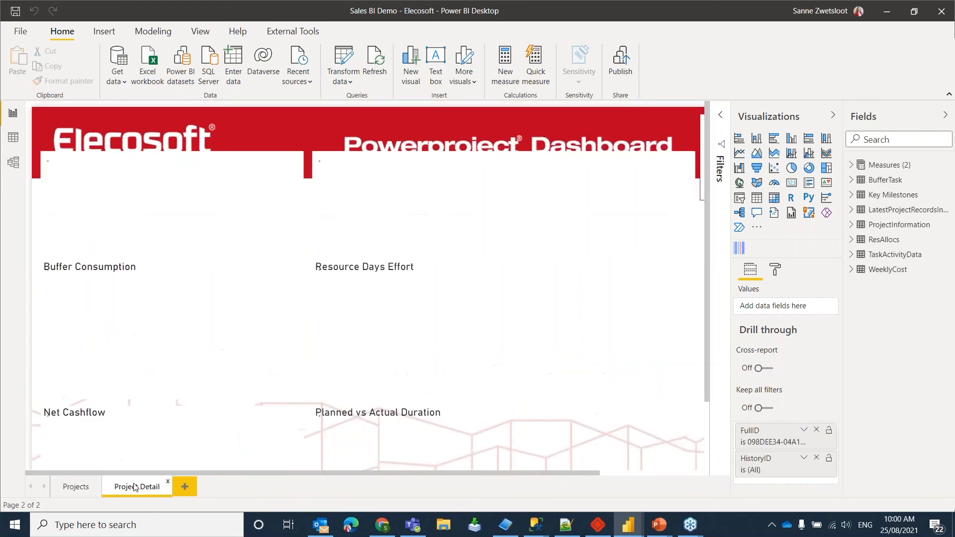
click(78, 487)
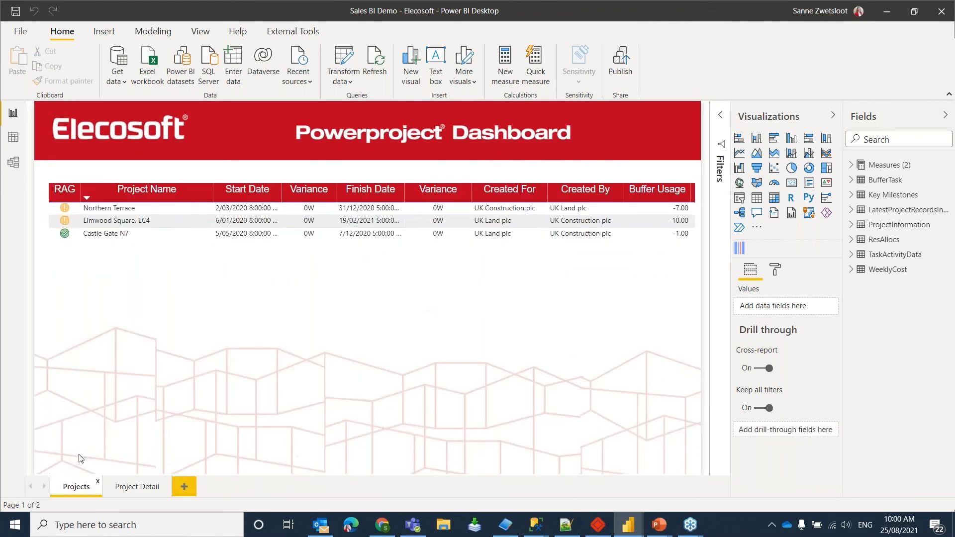
Drill through from the Northern Terrace project in the Projects table to the Project Detail page
mouse_move(64, 211)
right_click(64, 212)
mouse_move(86, 266)
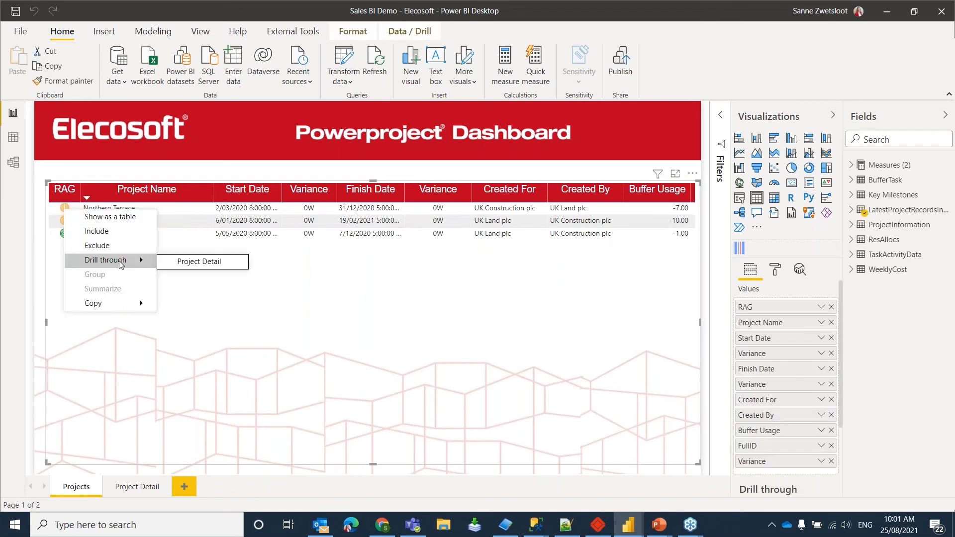
click(187, 264)
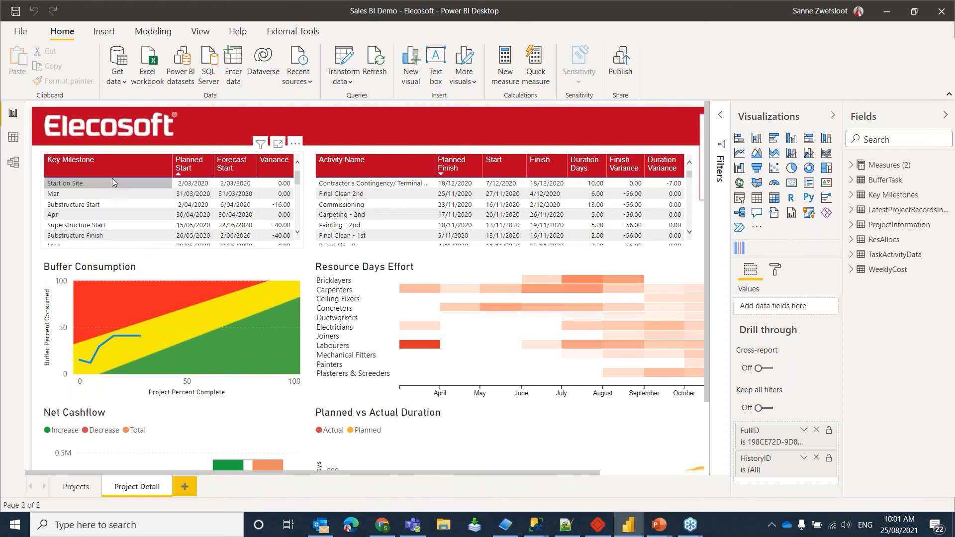
Filter by the Mar milestone and then by the Contractor's Contingency activity, and examine the Project Detail charts
click(244, 196)
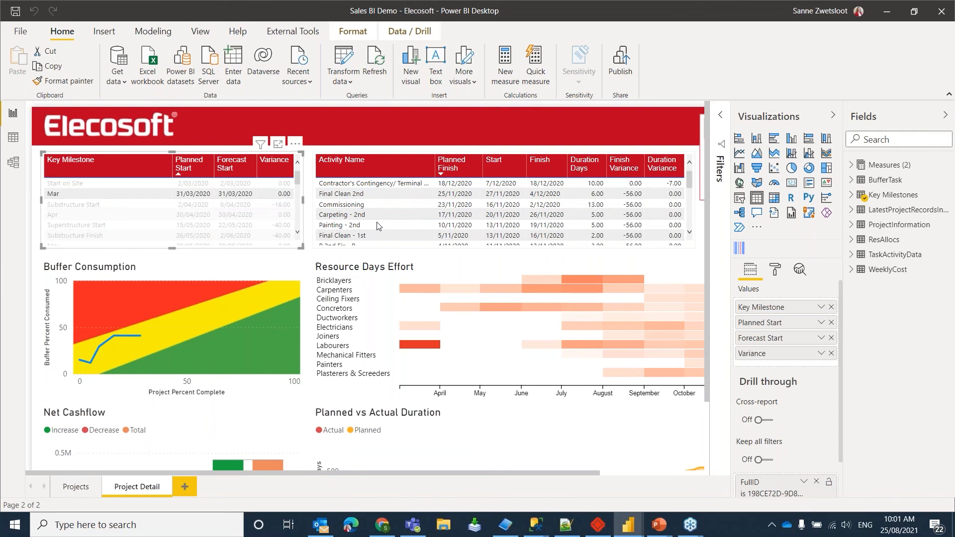
click(381, 183)
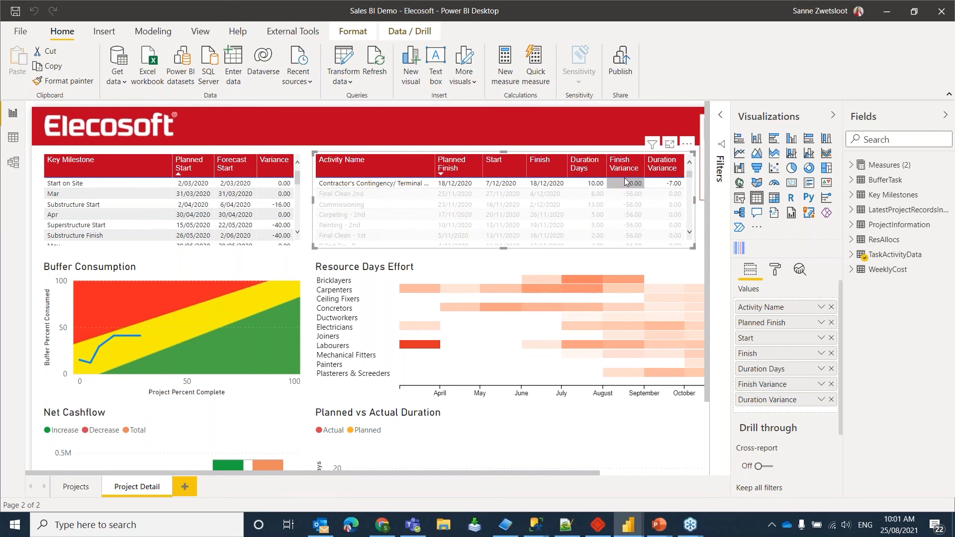
click(427, 269)
scroll(560, 357, down, 5)
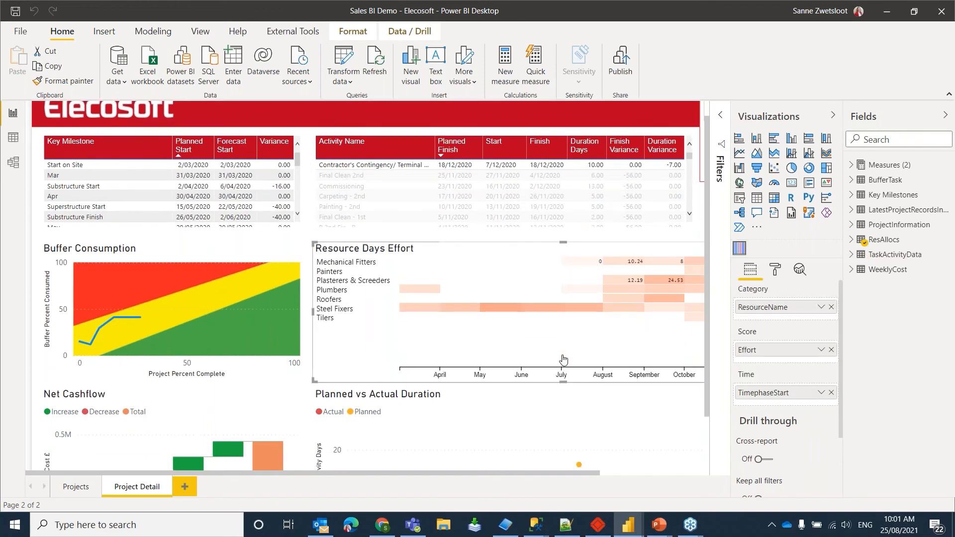
scroll(571, 481, down, 1)
drag(582, 474, 587, 473)
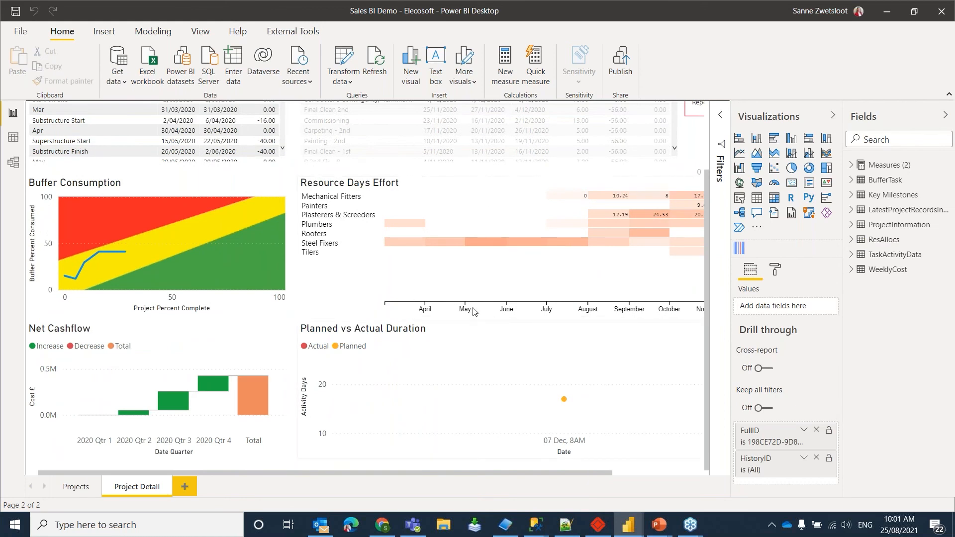
scroll(473, 312, up, 3)
scroll(331, 254, up, 4)
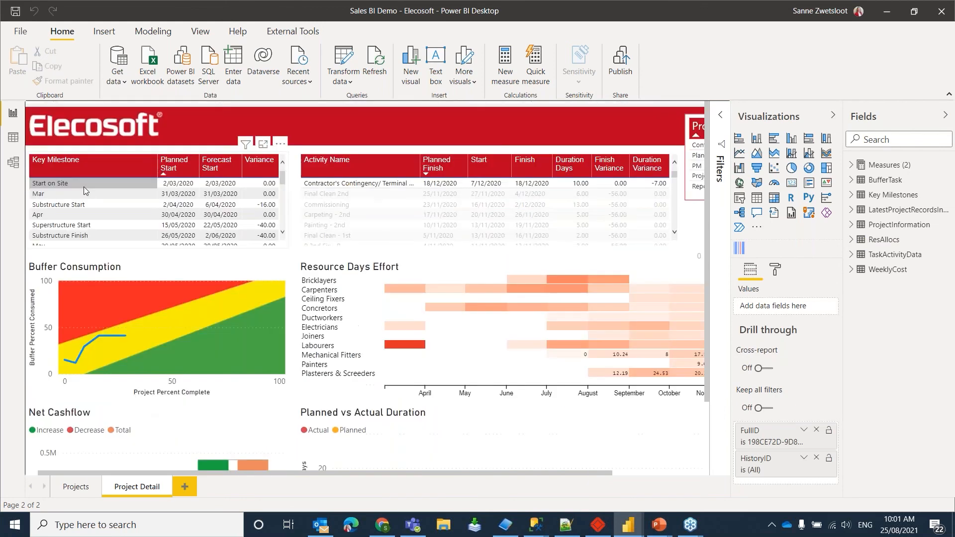
Clear the Contractor's Contingency selection and review the unfiltered resource effort, cashflow and duration charts
click(385, 187)
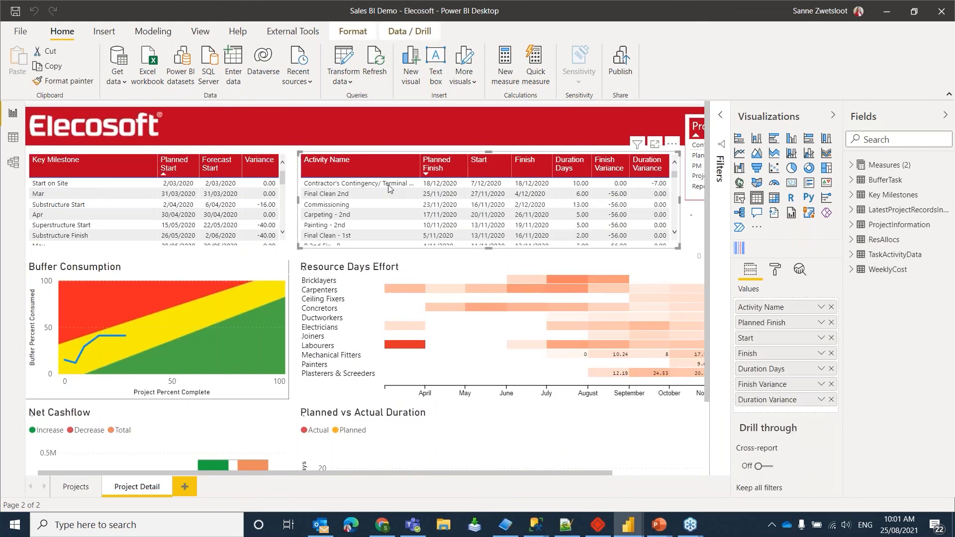
scroll(575, 398, down, 4)
scroll(621, 305, up, 1)
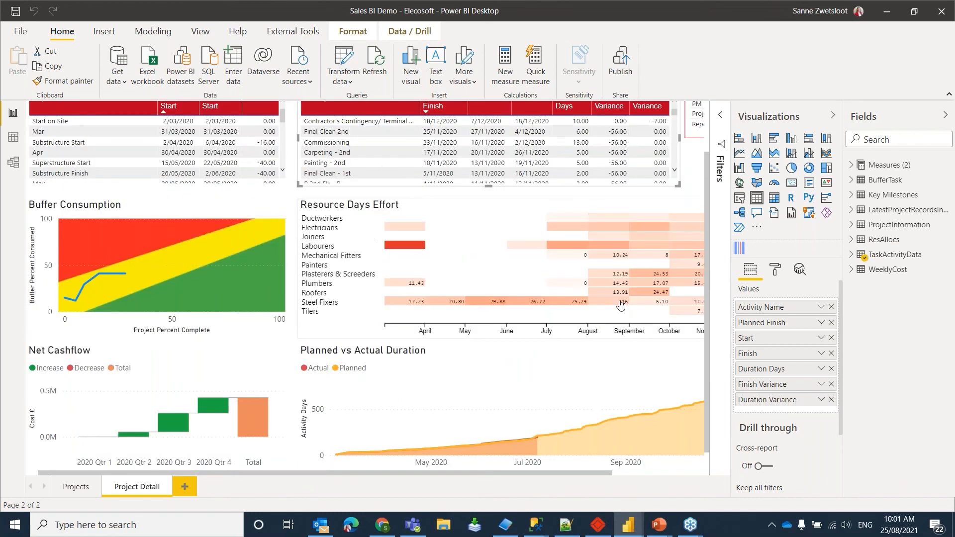
Examine the full timeline of the Planned vs Actual Duration chart on the Project Detail page and select the chart
scroll(597, 393, down, 1)
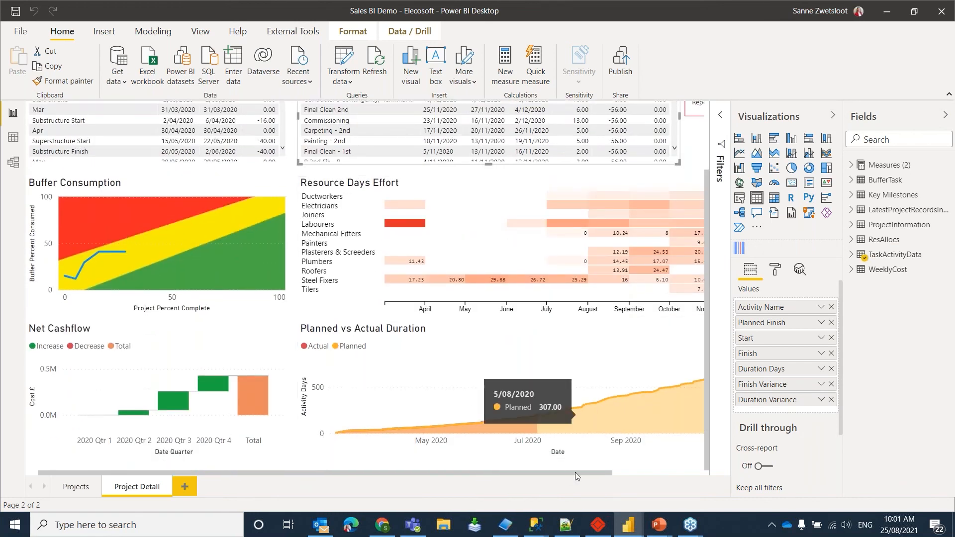
drag(575, 473, 654, 468)
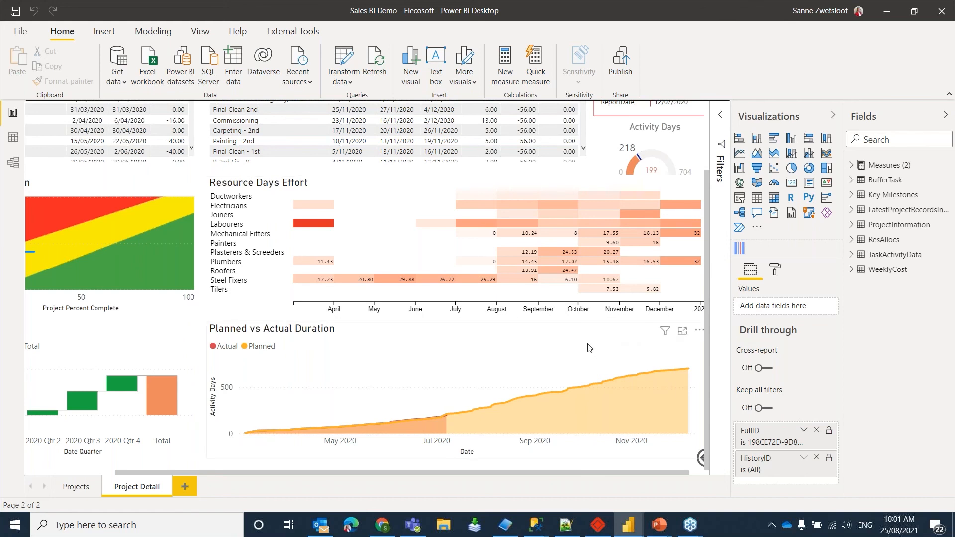
click(380, 332)
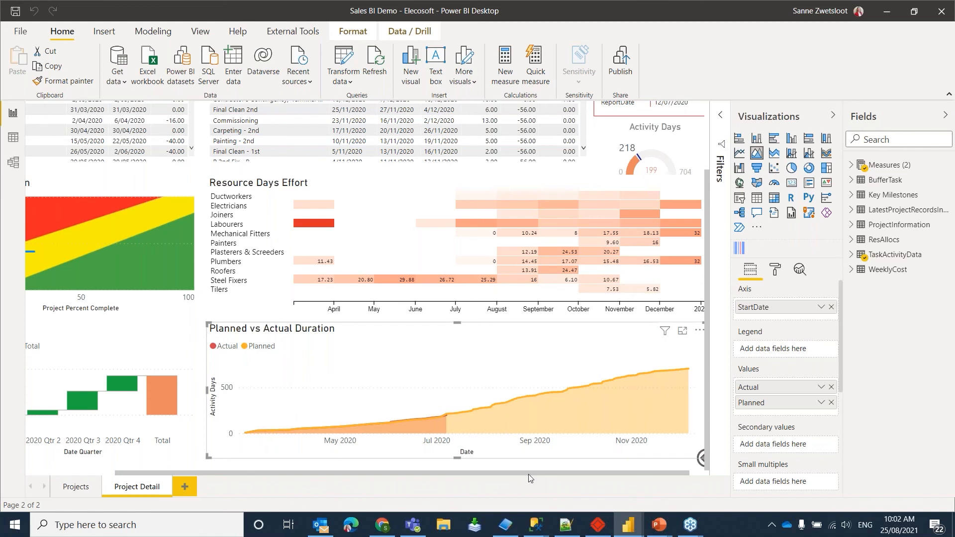
Review the Net Cashflow and Buffer Consumption charts on the Project Detail page
drag(528, 473, 431, 473)
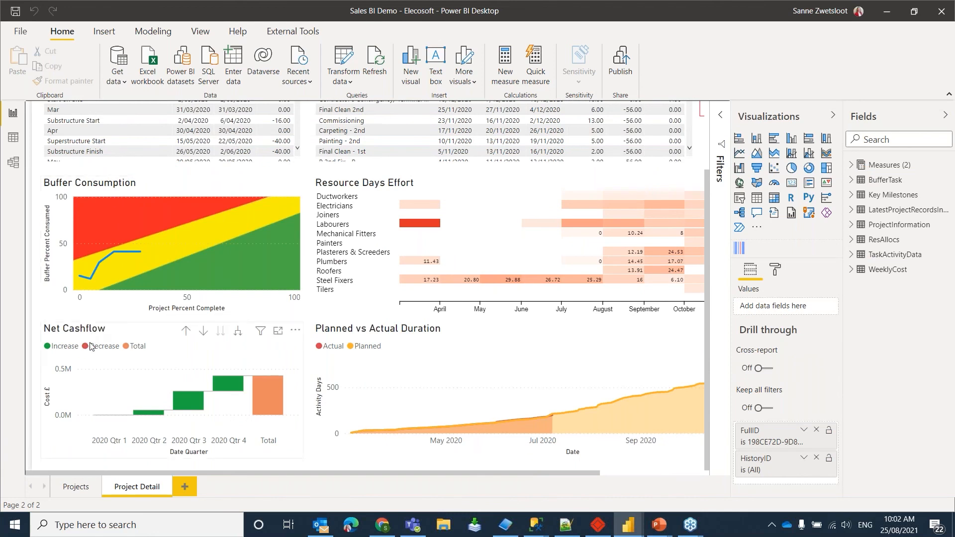
scroll(91, 344, up, 1)
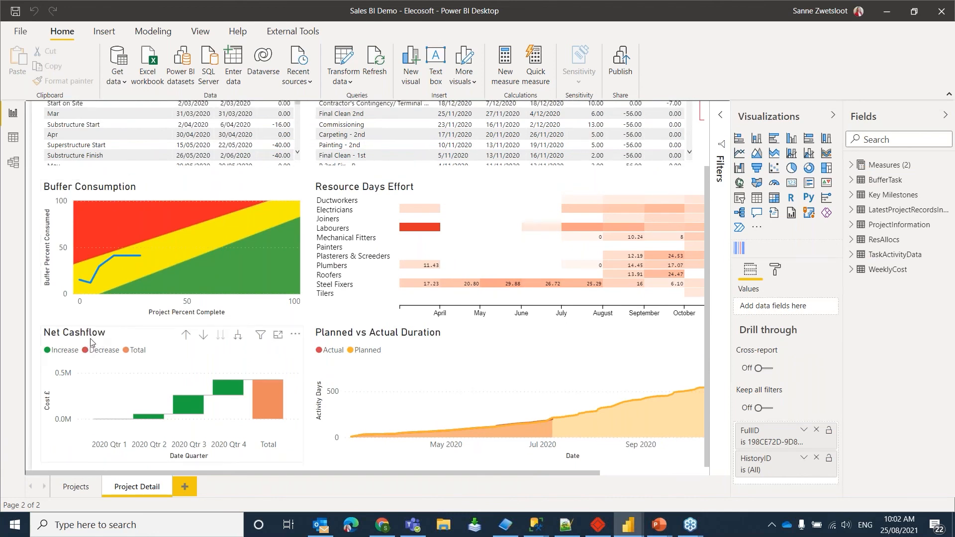
scroll(91, 342, up, 3)
scroll(91, 342, down, 2)
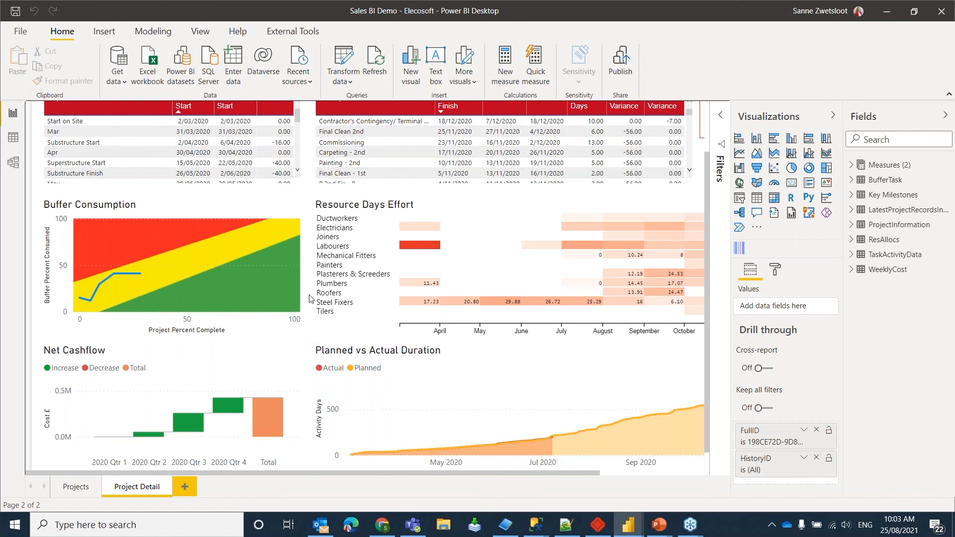
mouse_move(281, 297)
View the Projects overview page and return to the Project Detail page to compare the two report levels
click(76, 487)
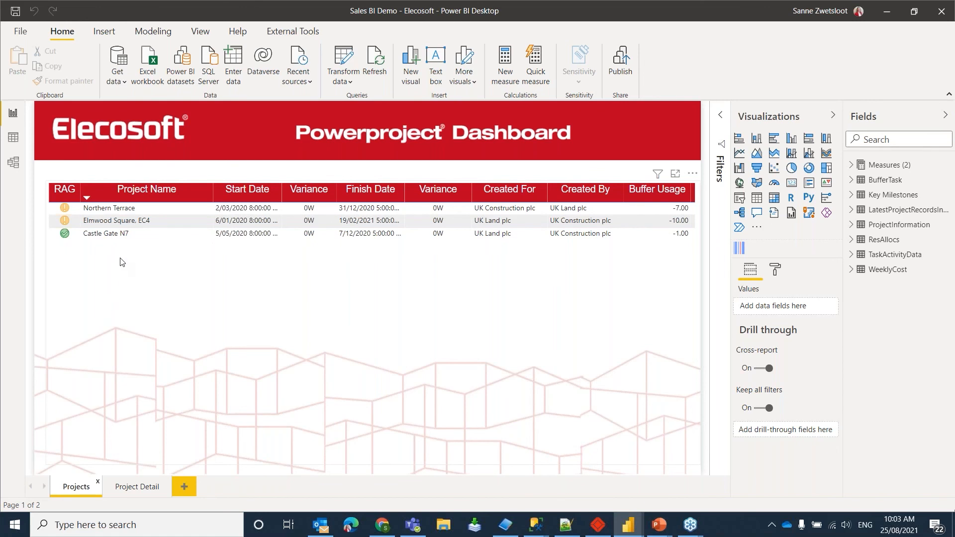
click(143, 487)
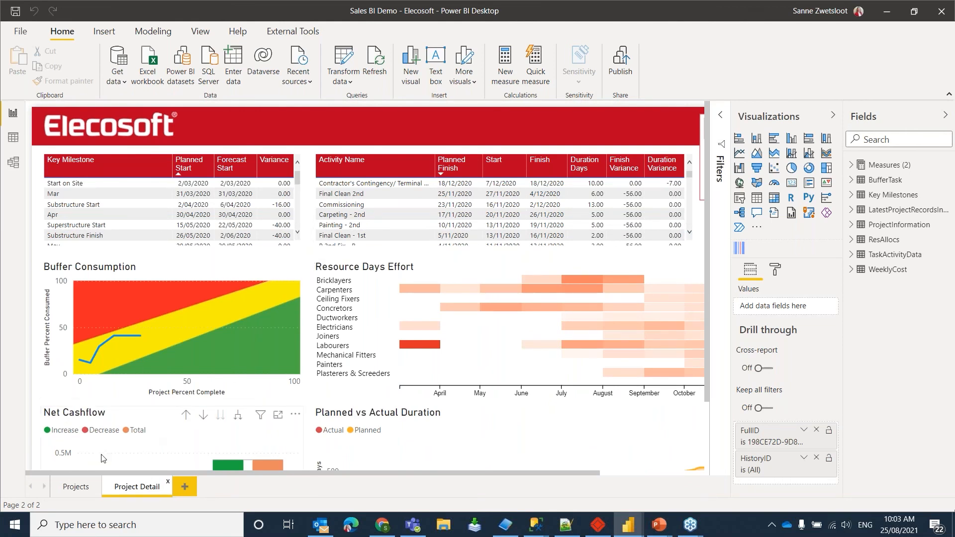
click(78, 493)
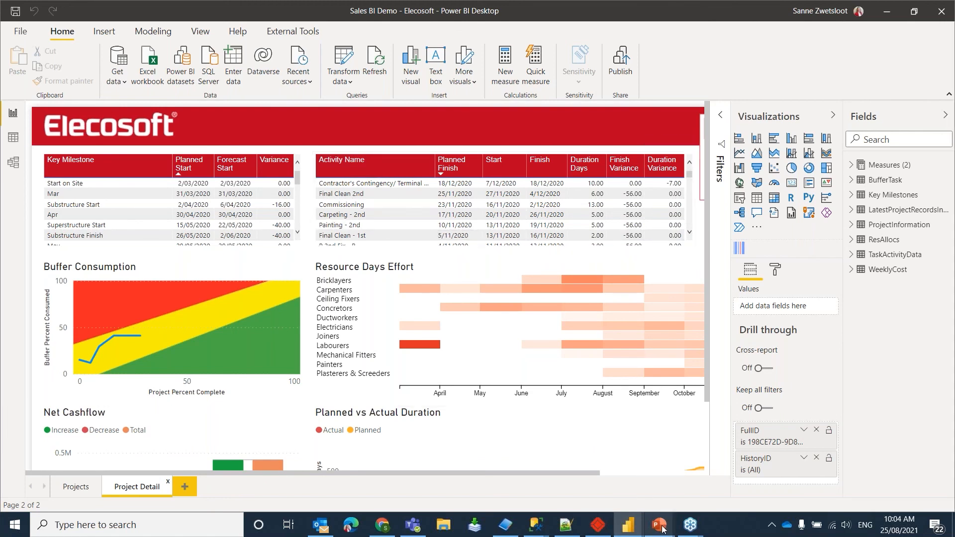
Switch to the running PowerPoint presentation and advance to the Business Intelligence & Powerproject Vision slide
mouse_move(663, 529)
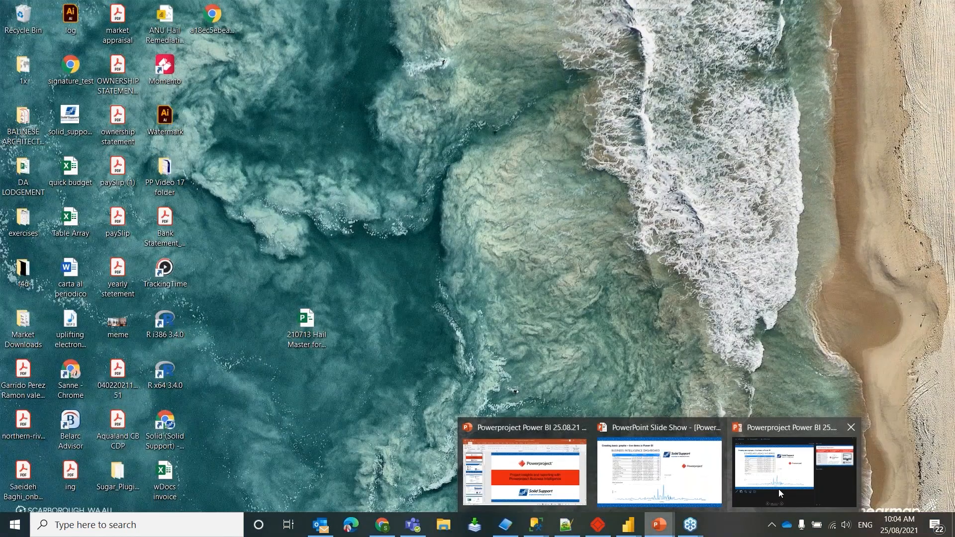
click(778, 488)
key(Right)
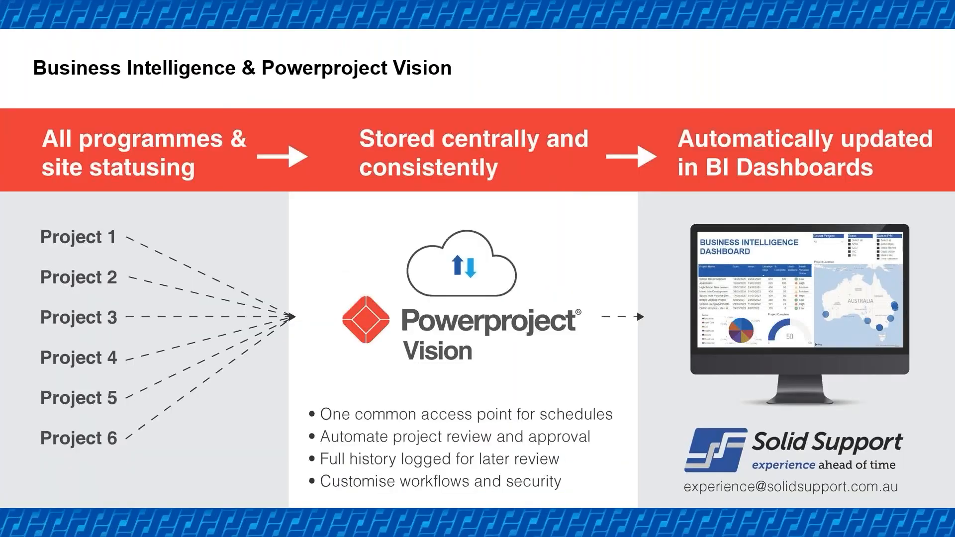